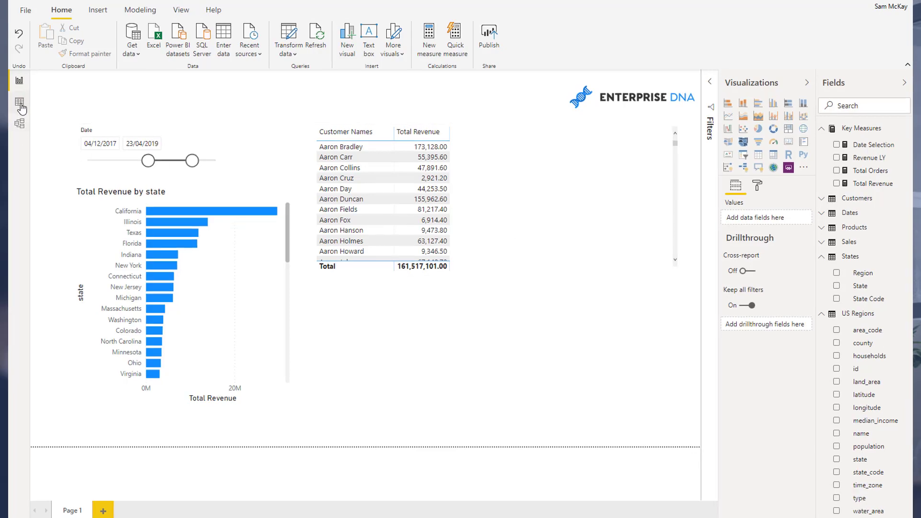
Switch to Data view to browse the Sales table's rows and columns
left_click(20, 108)
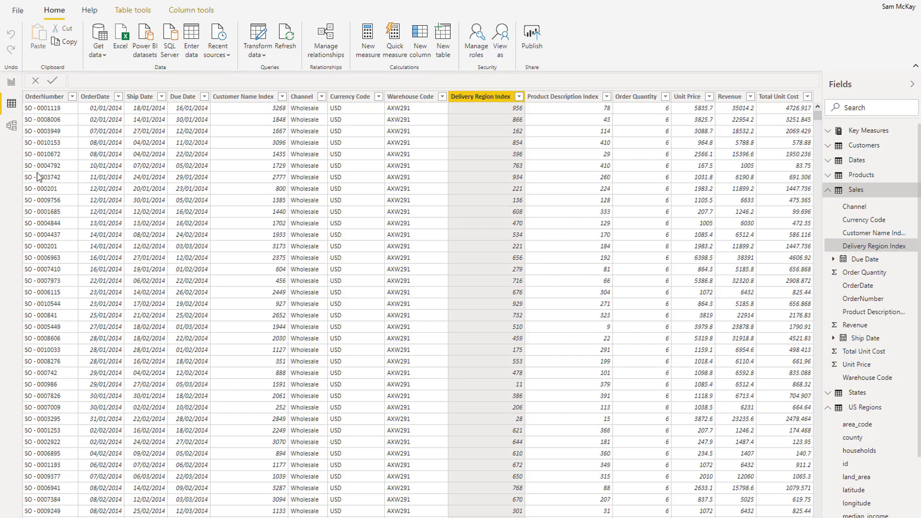
In Model view, shorten the Sales table card and drag the unlinked States table to the far right
left_click(12, 127)
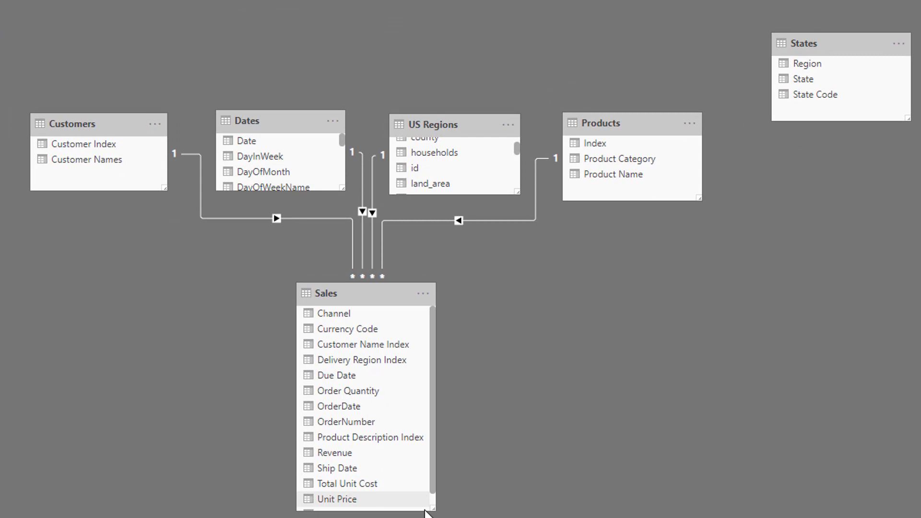
left_click_drag(434, 508, 431, 425)
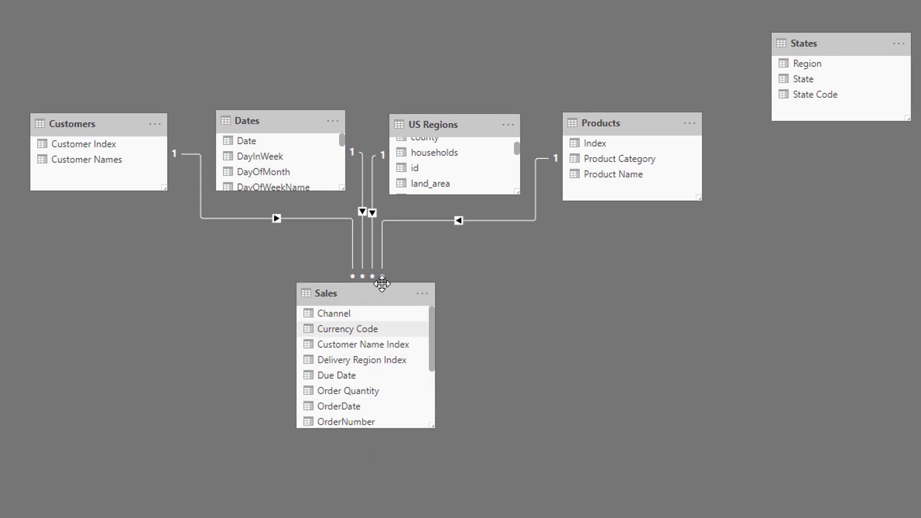
left_click_drag(832, 37, 920, 38)
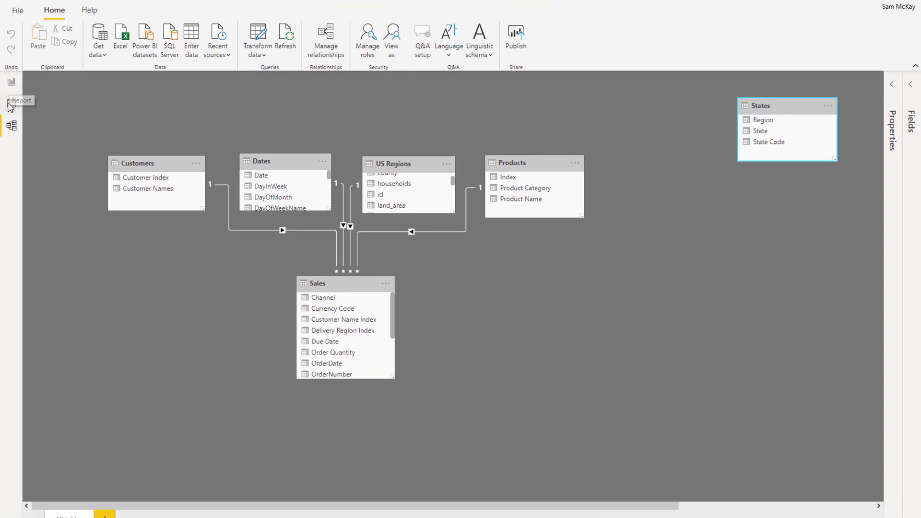
Back in Data view, select the Revenue, Order Quantity, Unit Price and Total Unit Cost columns to review them
left_click(11, 103)
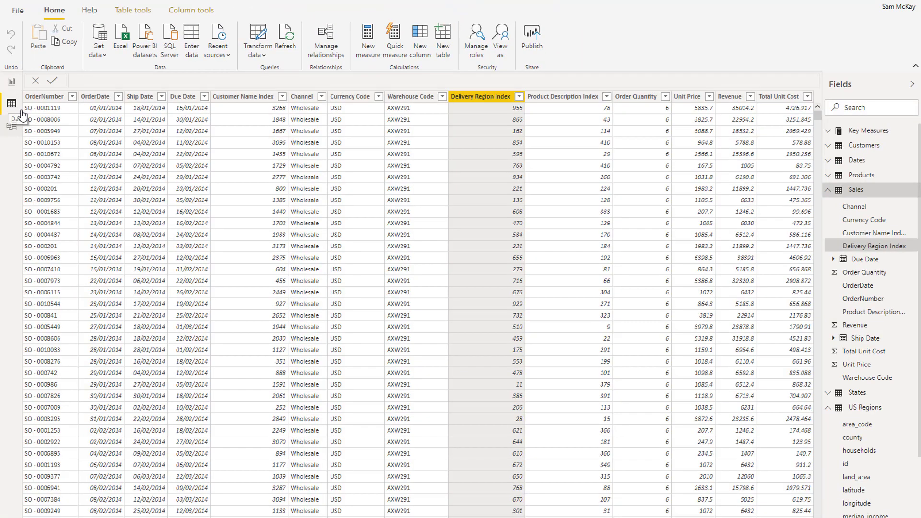
left_click(733, 97)
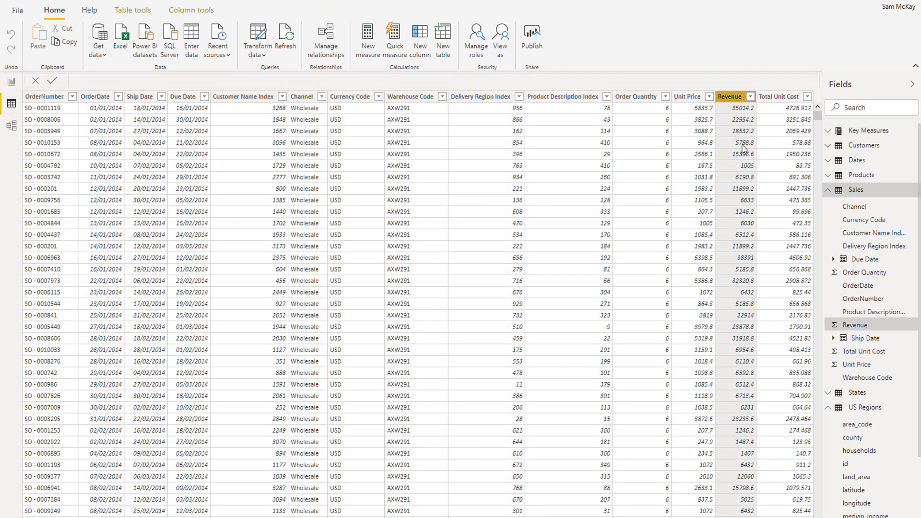
left_click(634, 100)
left_click(687, 98)
left_click(779, 100)
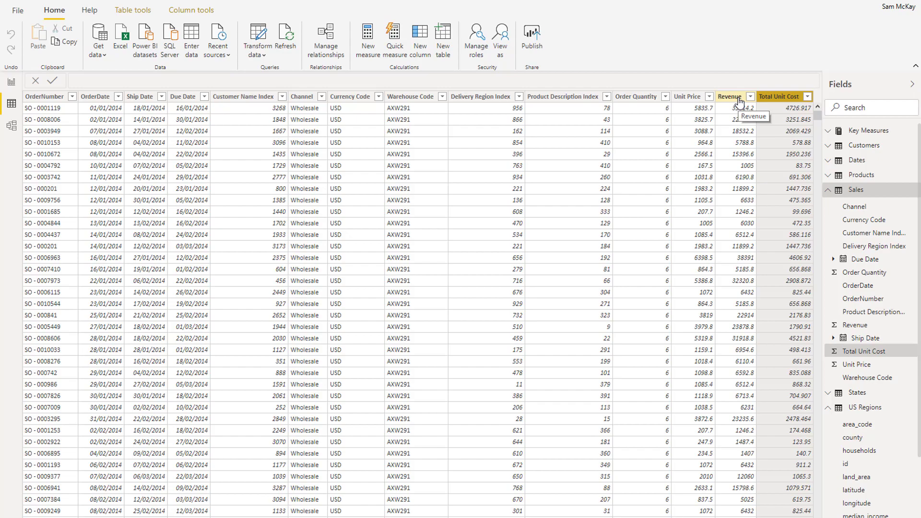
left_click(729, 96)
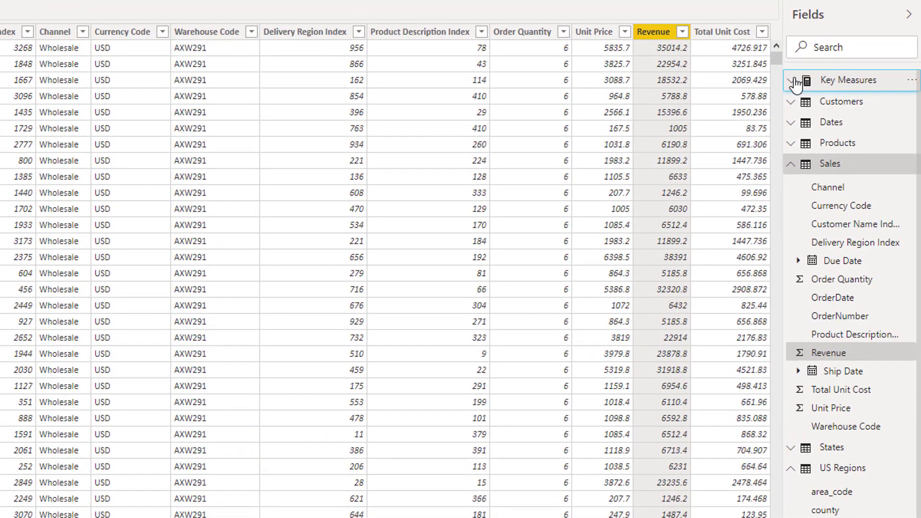
Expand Key Measures and select the full Total Revenue formula to inspect it
left_click(796, 82)
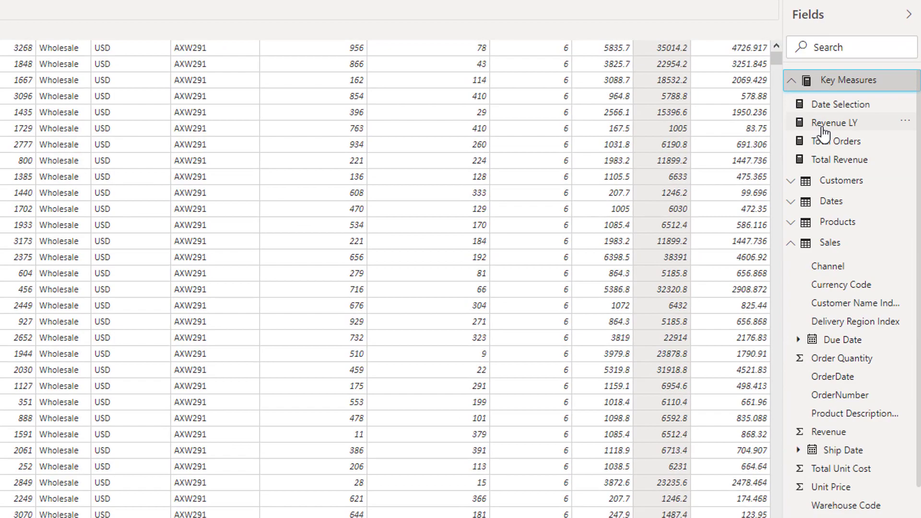
left_click(838, 159)
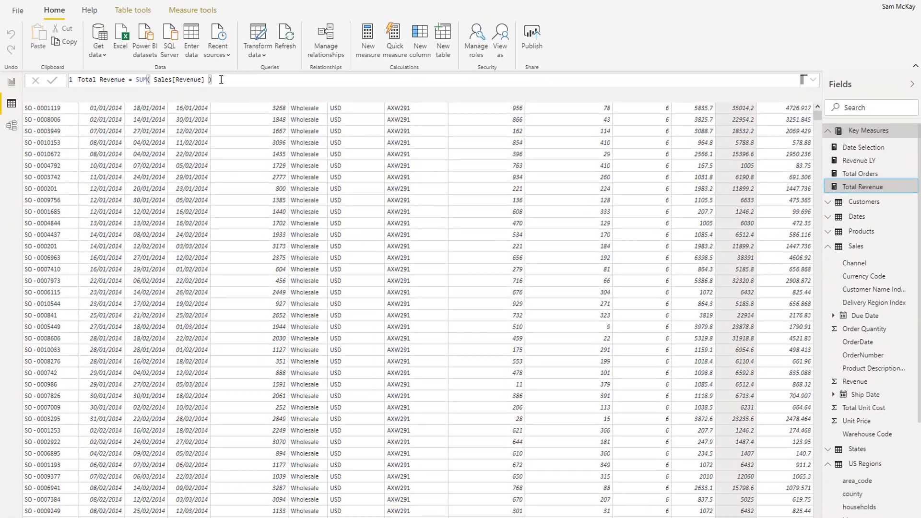
left_click_drag(105, 53, 0, 52)
key("alt+Tab")
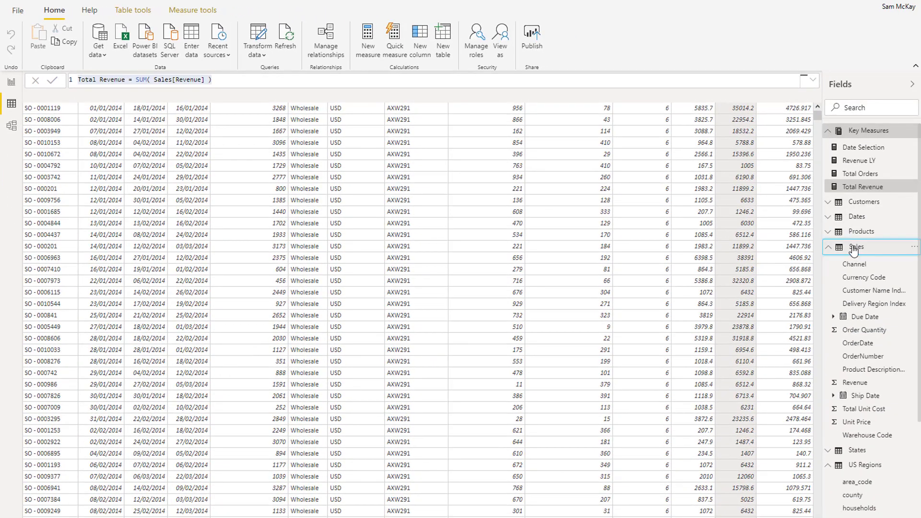
Check the Total Unit Cost and Order Quantity columns, then return to Report view
left_click(853, 250)
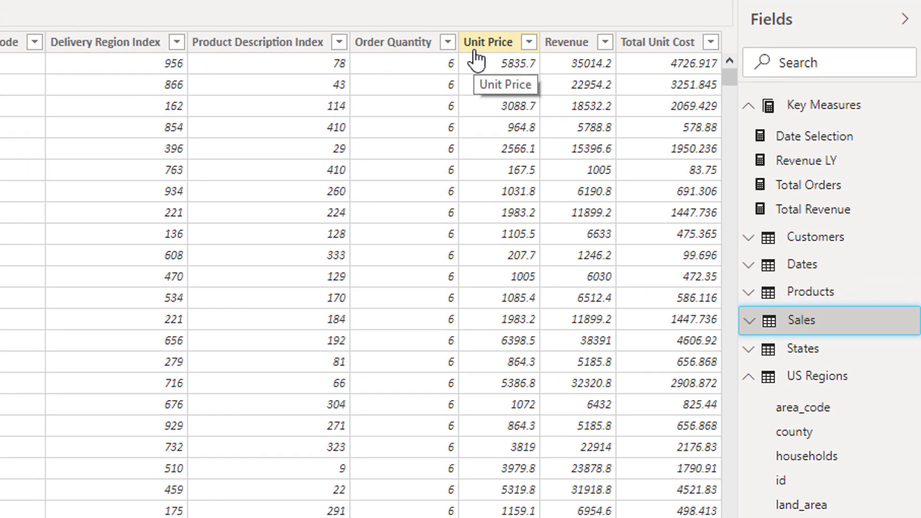
left_click(648, 48)
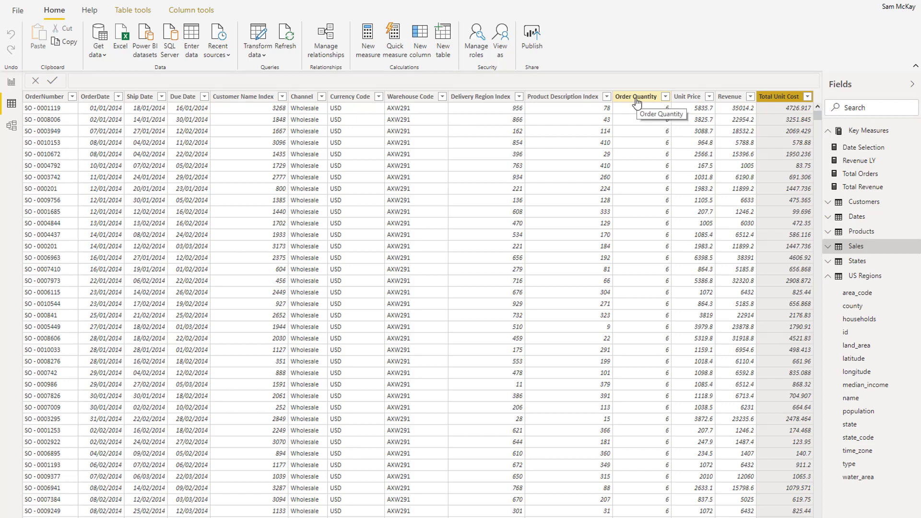
left_click(636, 97)
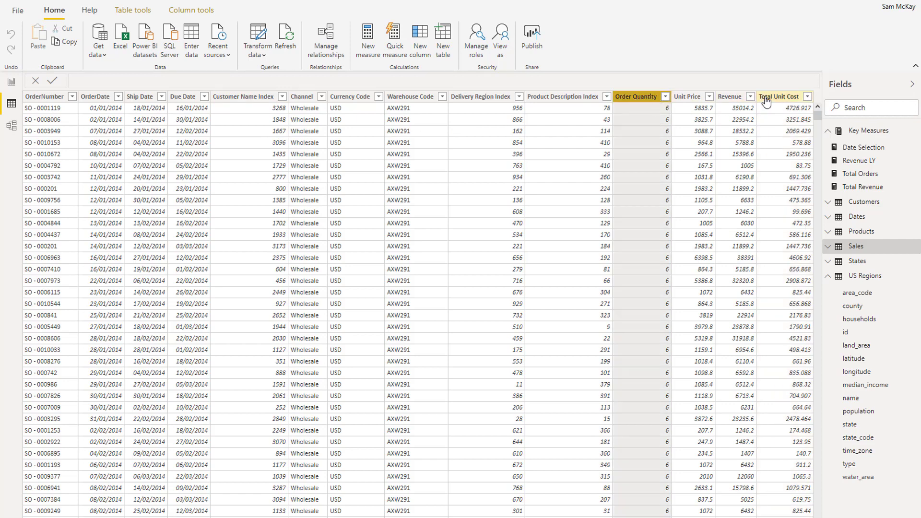
left_click(770, 97)
left_click(12, 85)
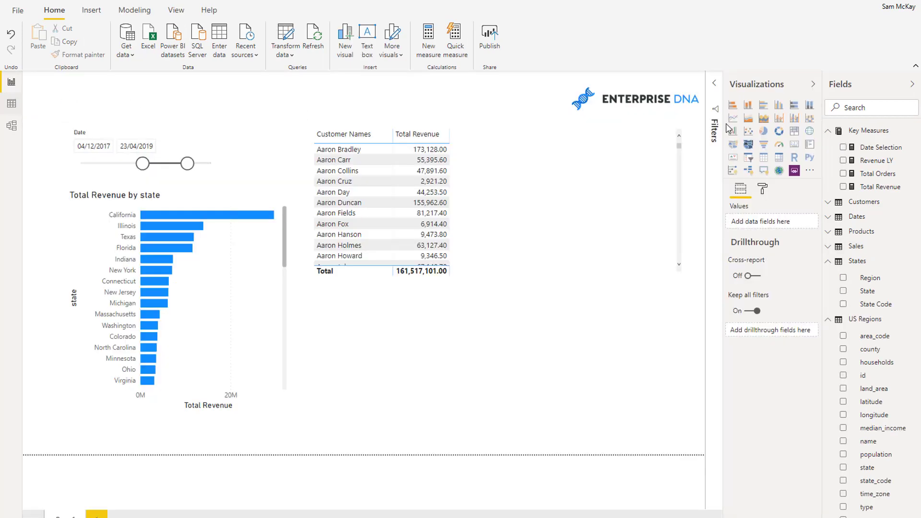
Start a new measure 'Total Costs = SUMX' with SUMX placed on its own line
left_click(456, 40)
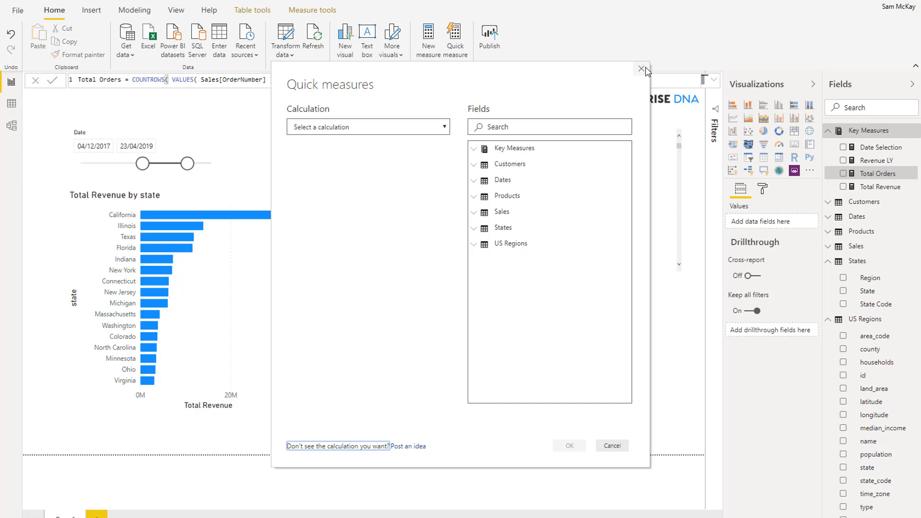
left_click(642, 68)
left_click(822, 74)
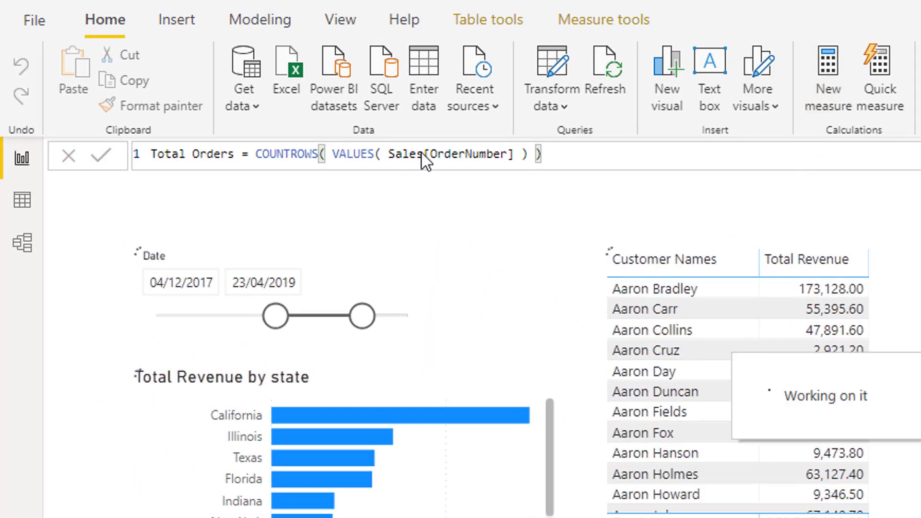
type("Tota")
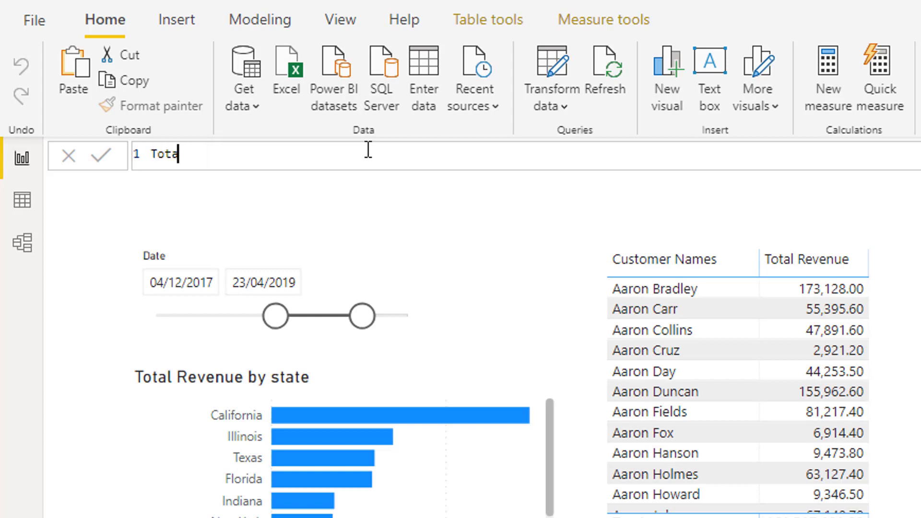
type("l Costs = SUMX")
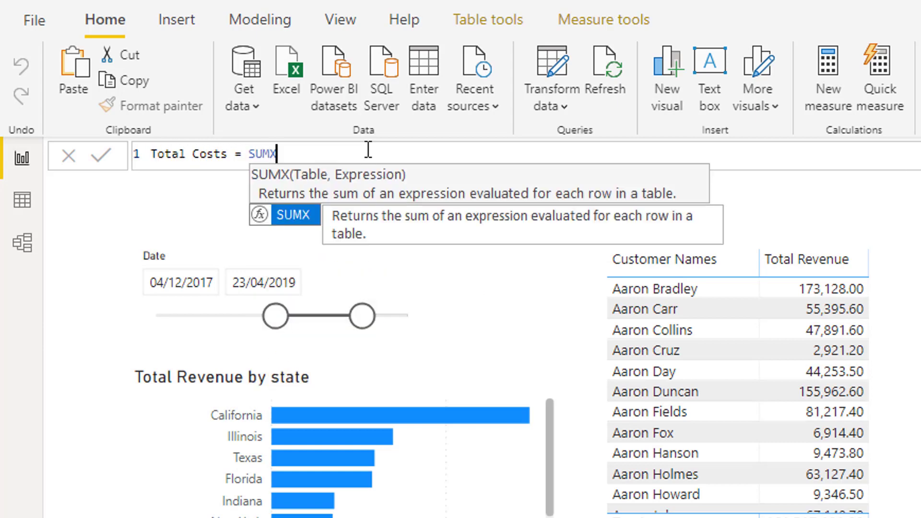
key("shift+Left")
key("shift+Left")
key("shift+Left")
key("shift+Left")
key("shift+Return")
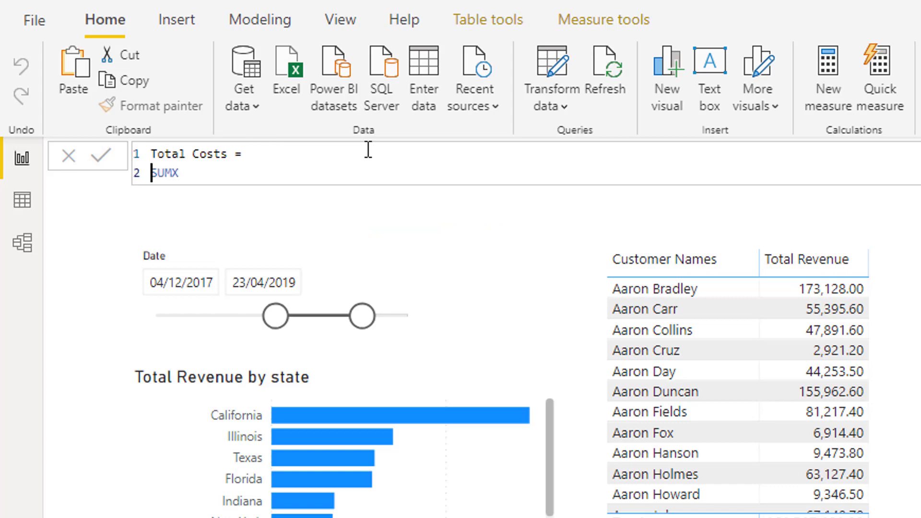
left_click(297, 173)
Complete it as SUMX( Sales, Sales[Total Unit Cost] * Sales[Order Quantity] ) and commit
type("( ")
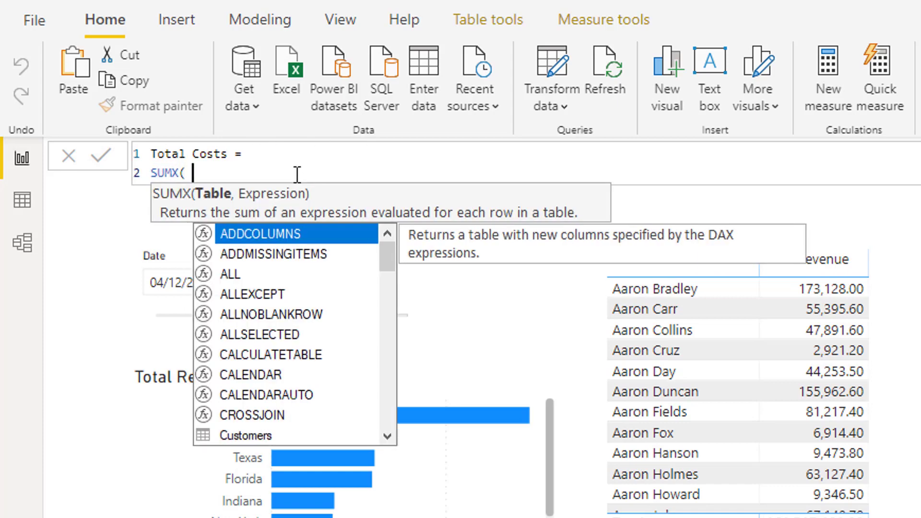
type("Sales, ")
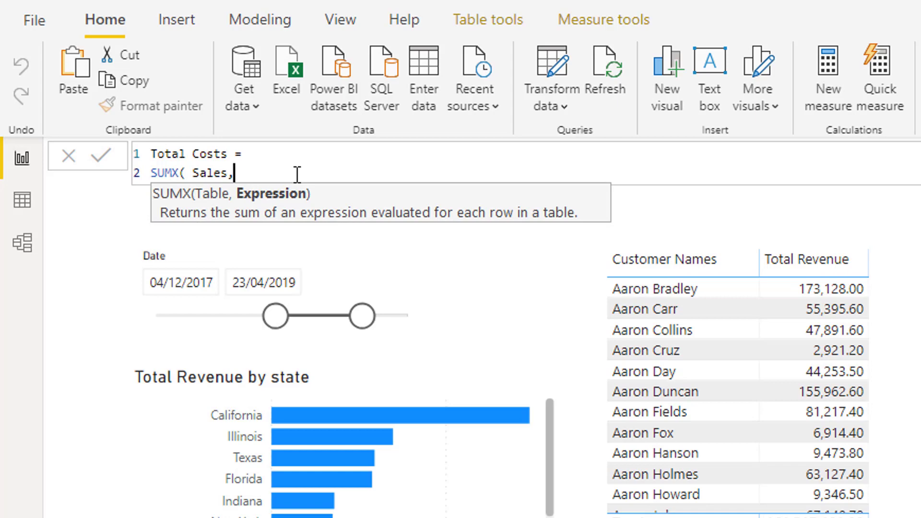
type("Or")
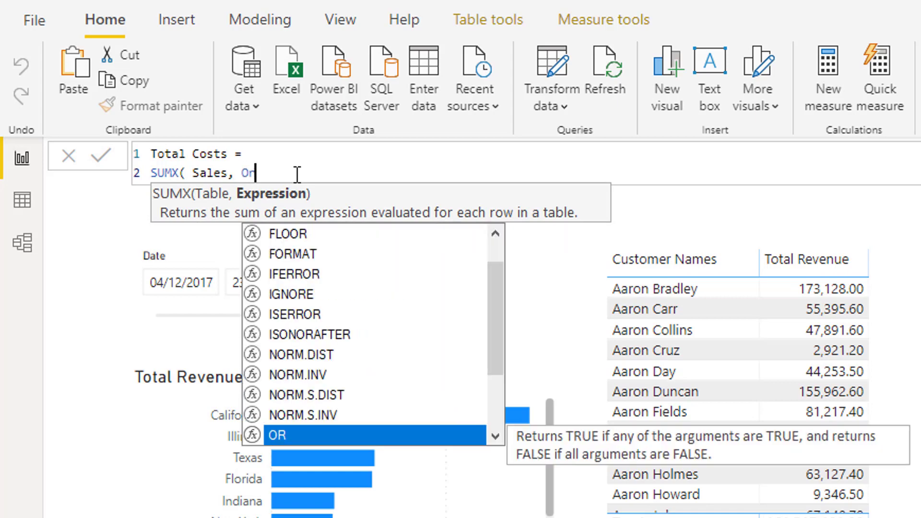
key("BackSpace")
key("BackSpace")
type("Cos")
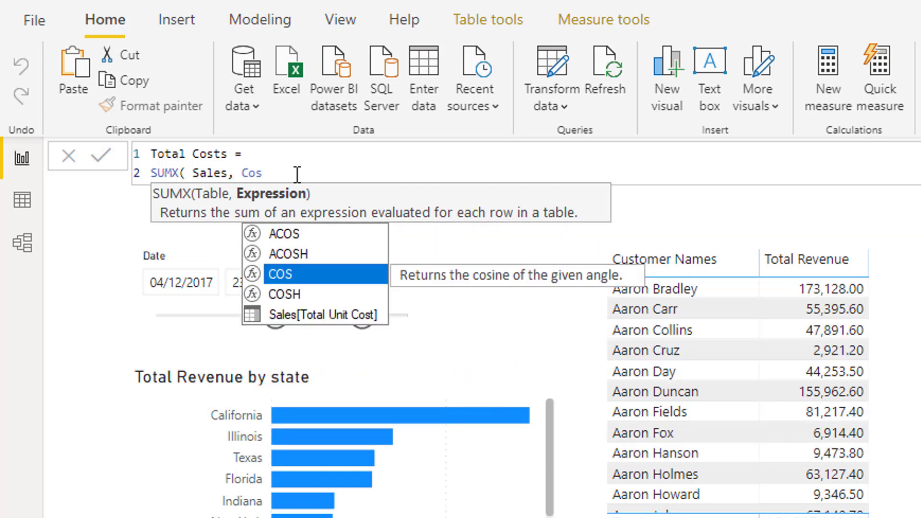
key("Down")
key("Down")
key("Tab")
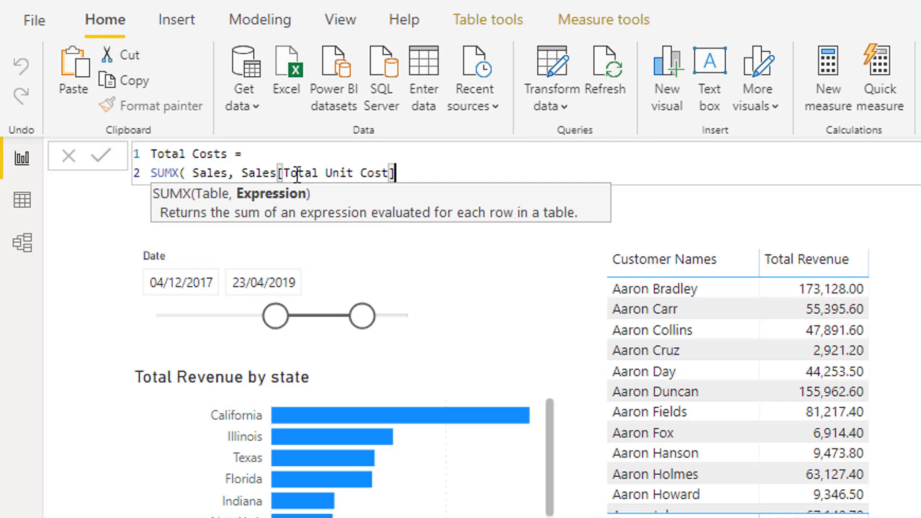
type("* Quan")
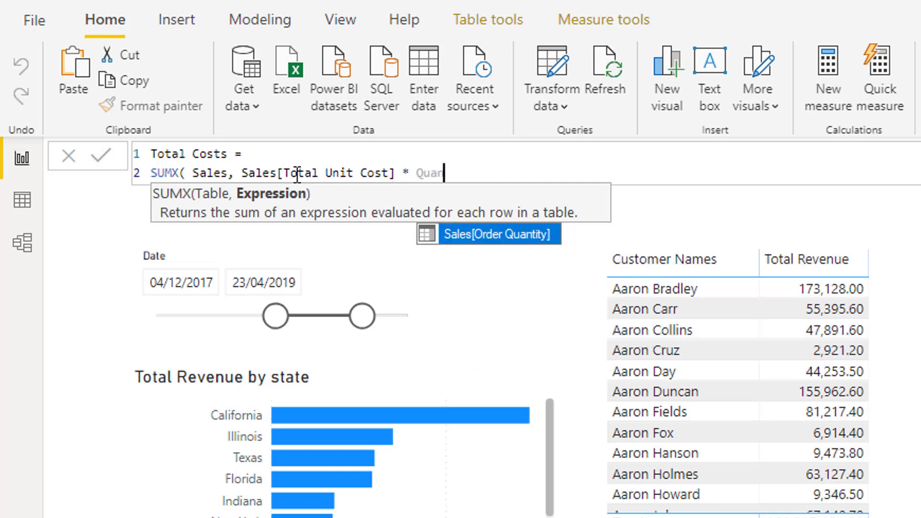
key("Tab")
type(")")
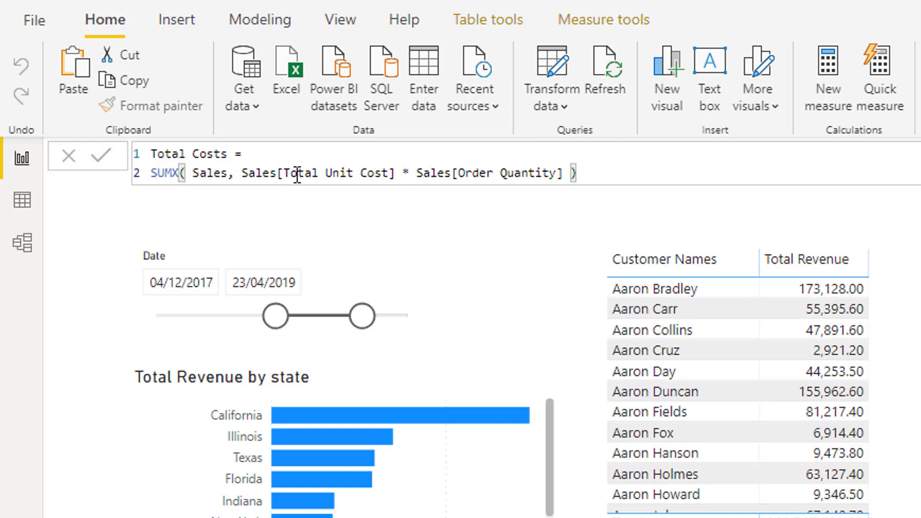
key("Return")
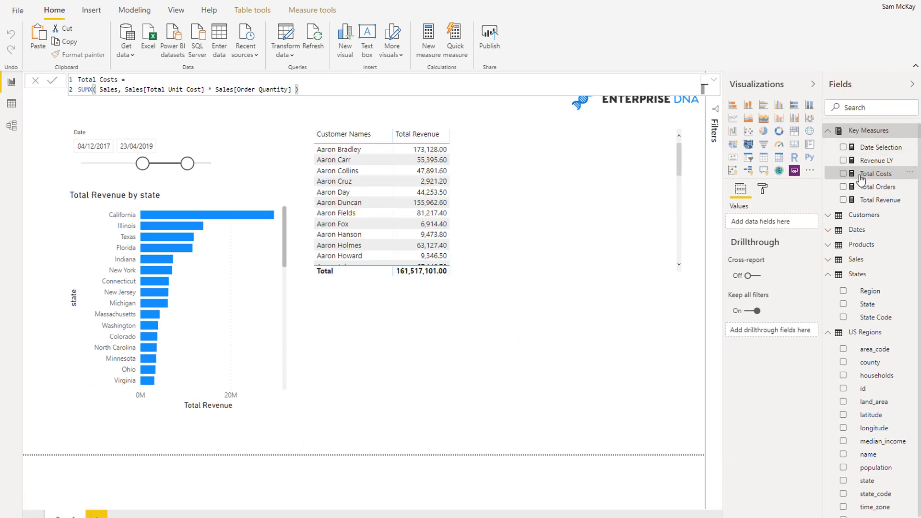
Add Total Costs to the customer table and create Total Profits = [Total Revenue] - [Total Costs]
left_click_drag(861, 179, 524, 216)
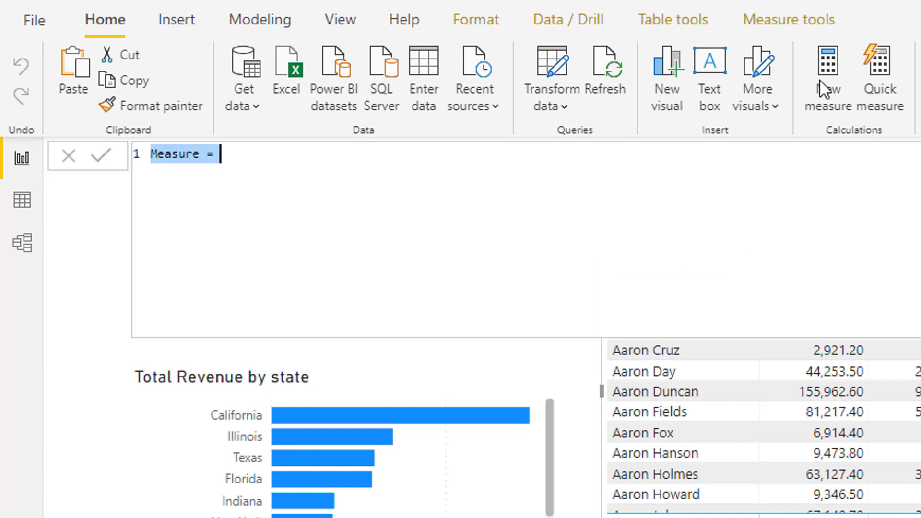
type("Total Pr")
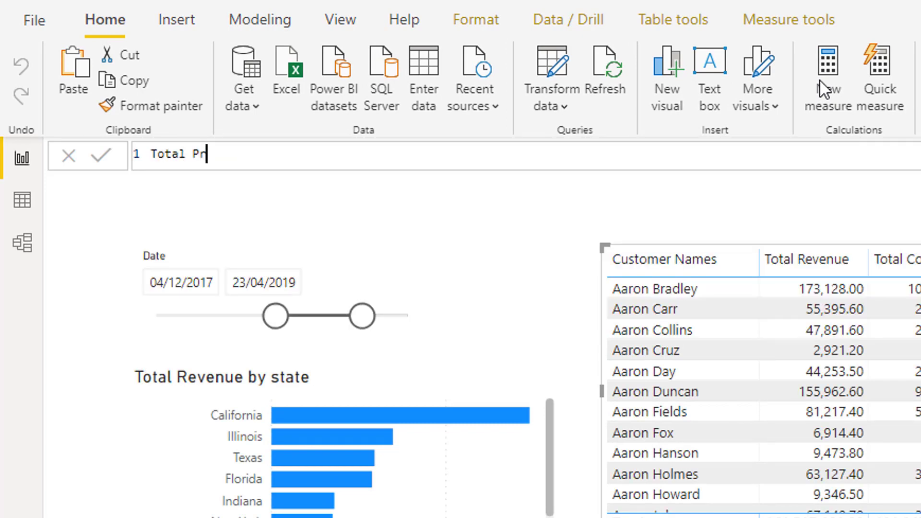
type("ofits =")
type("Total")
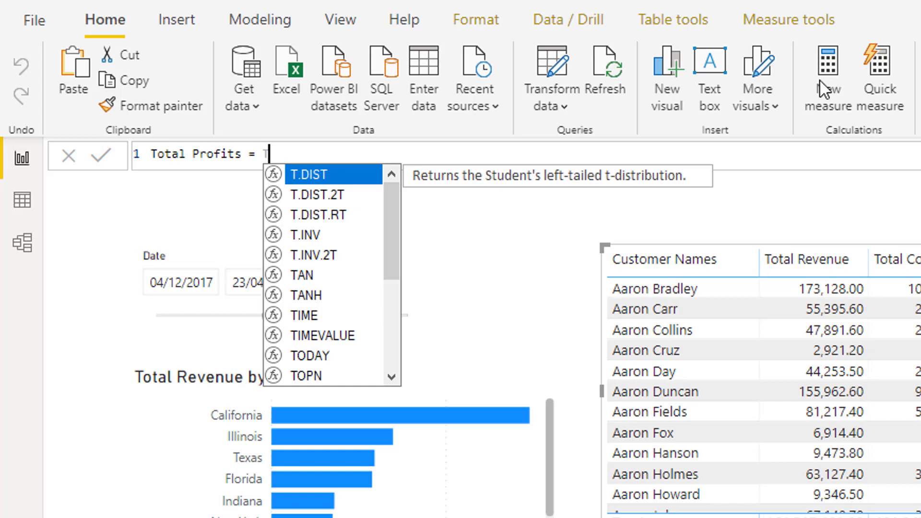
key("Down")
key("Down")
key("Down")
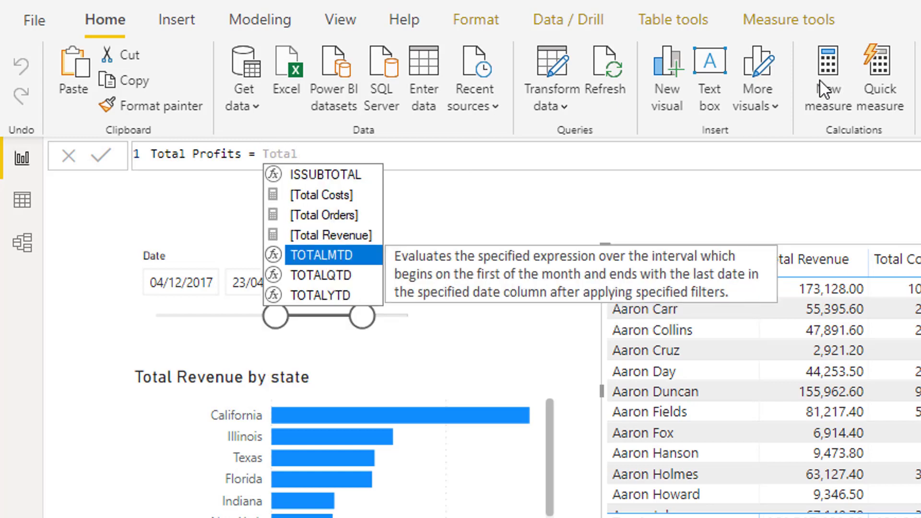
key("Up")
key("Tab")
type("- ")
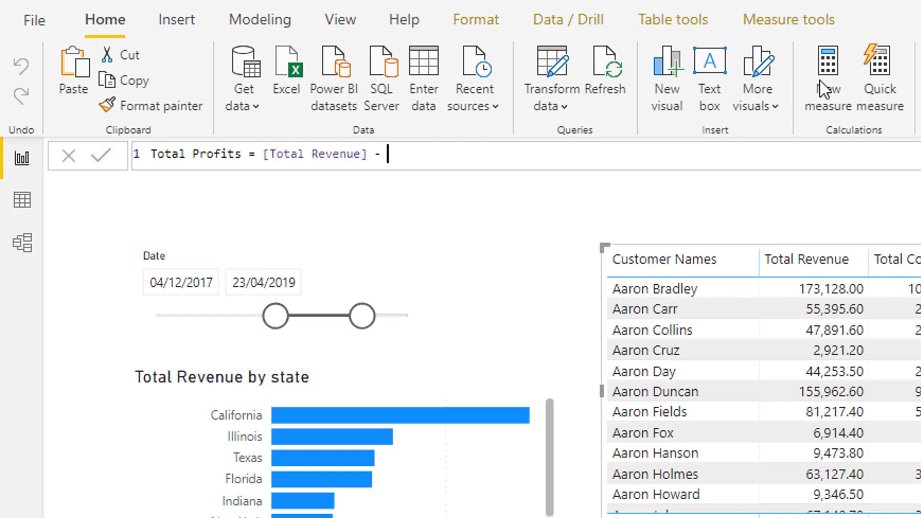
type("[Total")
key("Tab")
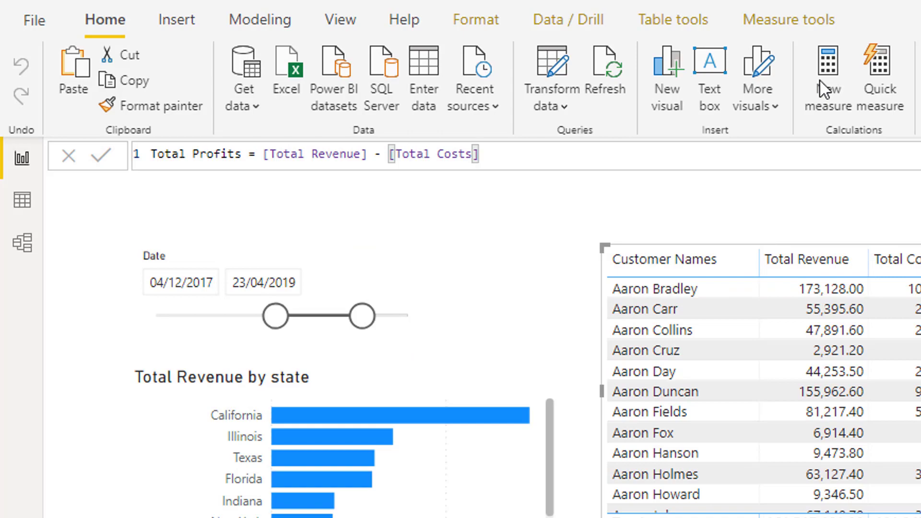
key("Return")
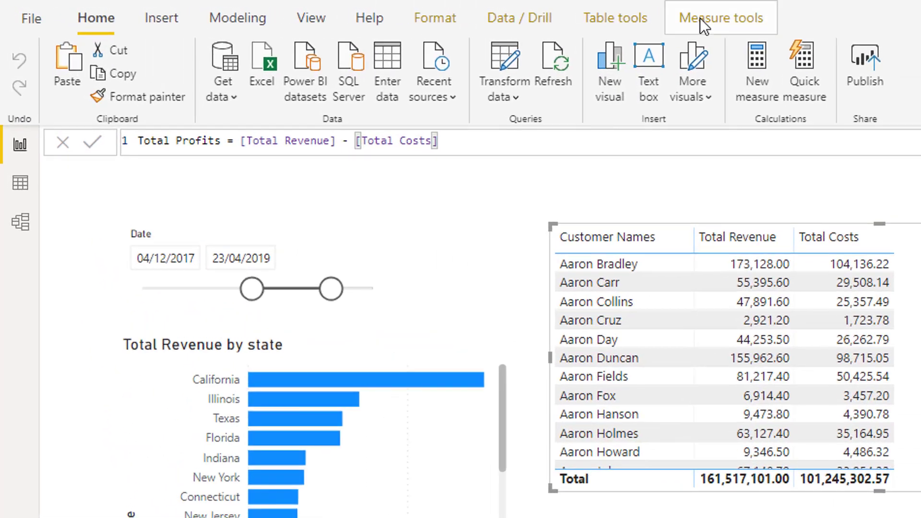
Change the Total Profits measure's home table from Customers to Key Measures
left_click(413, 10)
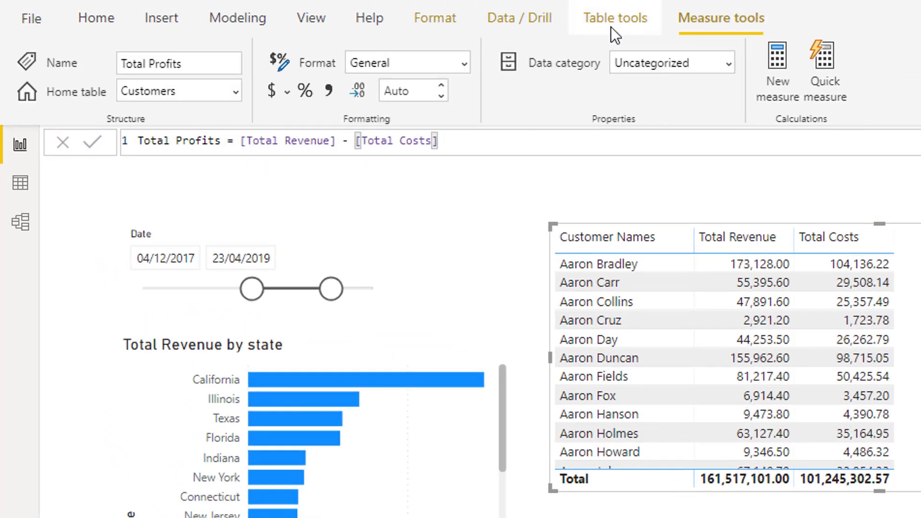
left_click(202, 94)
left_click(166, 282)
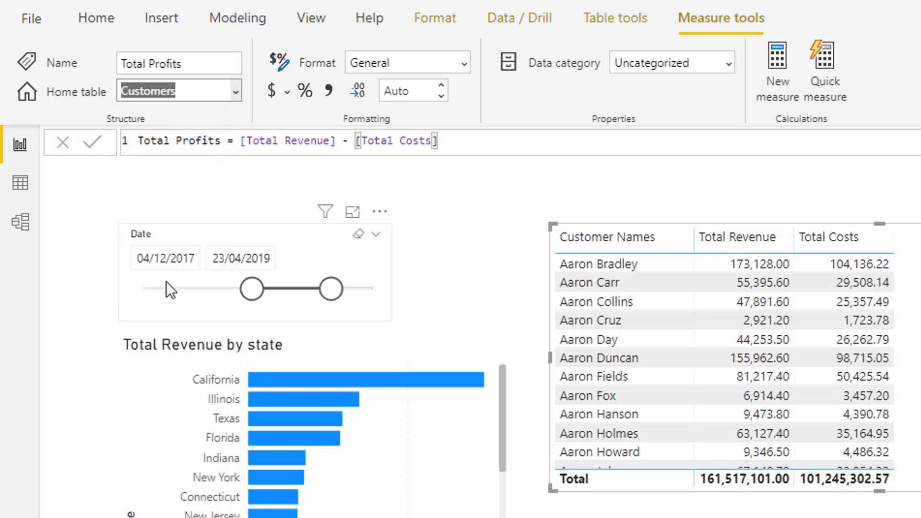
left_click(209, 86)
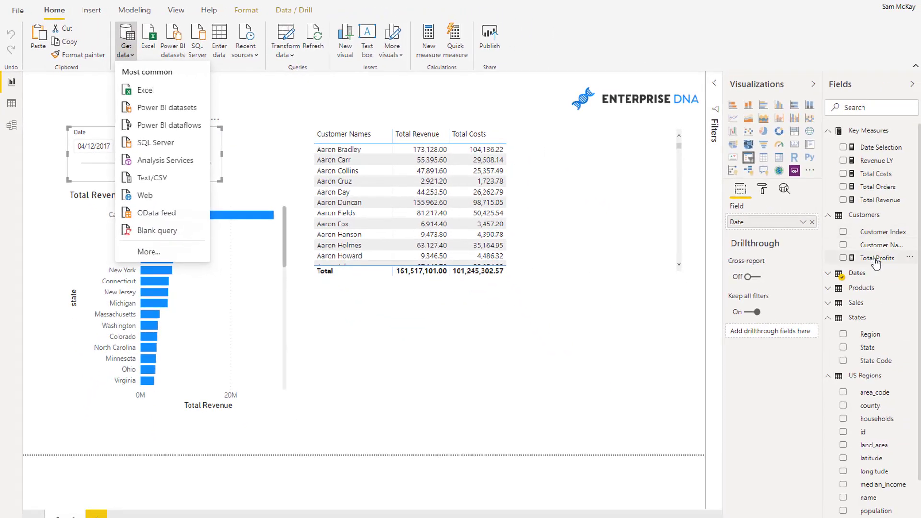
key("Escape")
left_click(408, 10)
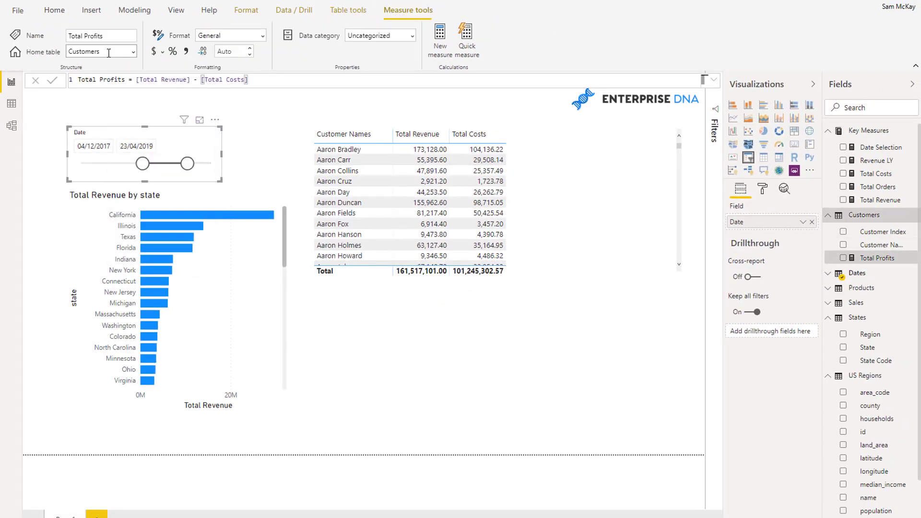
left_click(109, 53)
left_click(103, 51)
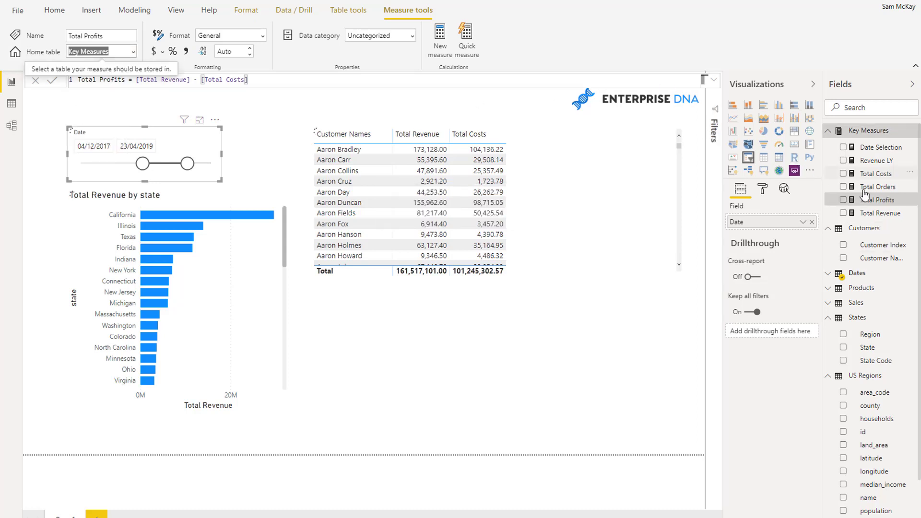
left_click(874, 216)
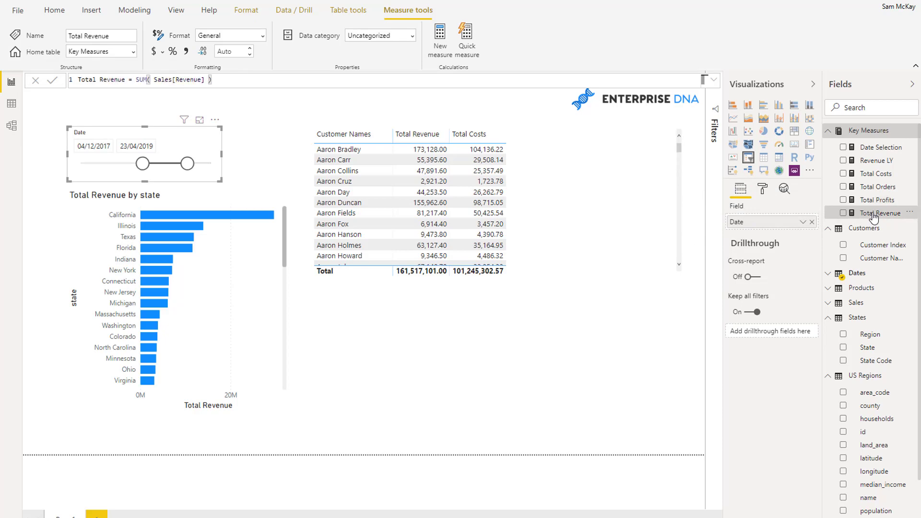
Create the measure Profit Margins = DIVIDE( [Total Profits], [Total Revenue], 0 )
left_click(438, 47)
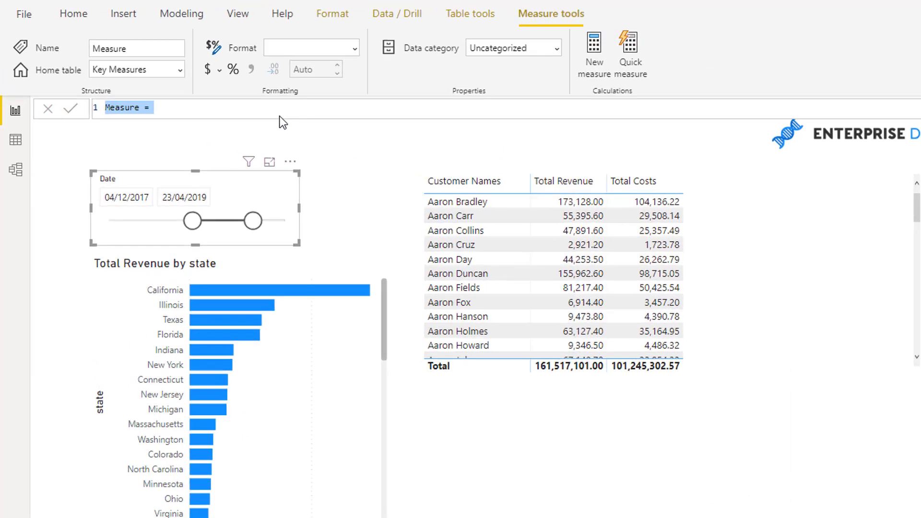
type("Prof")
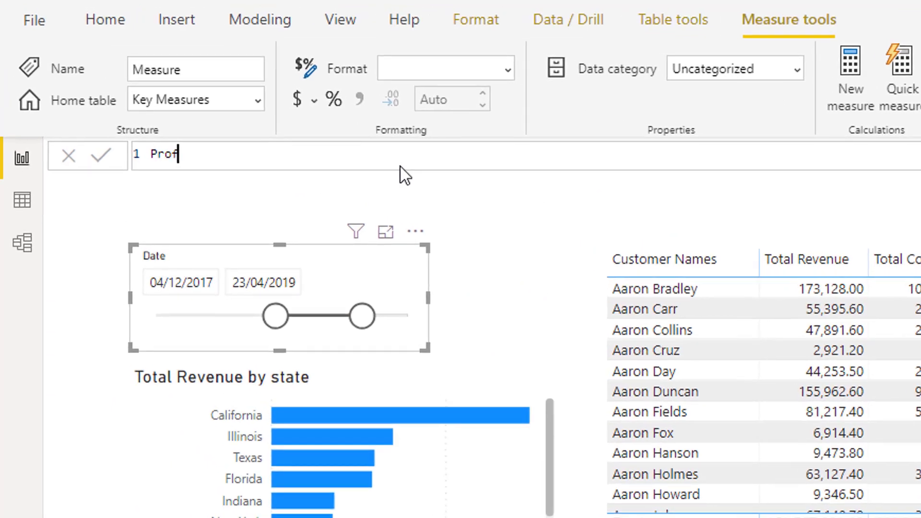
type("it Margins = ")
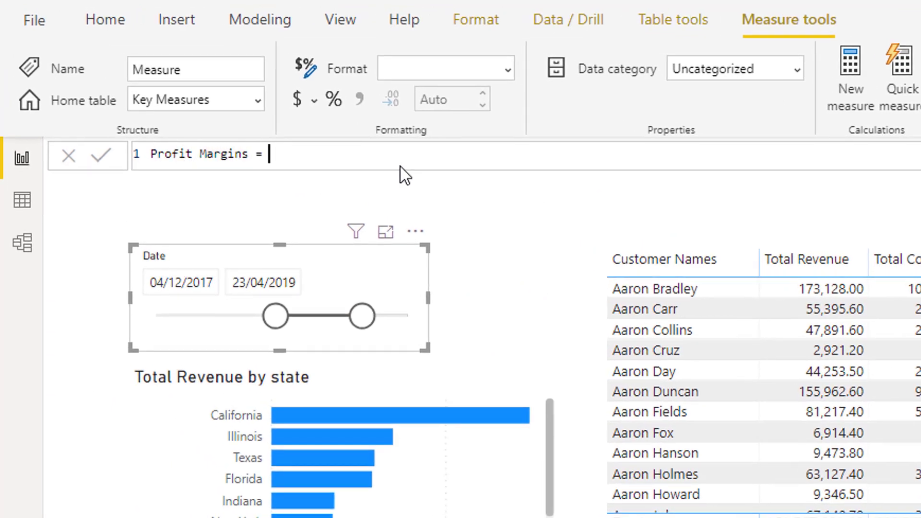
type("DIV")
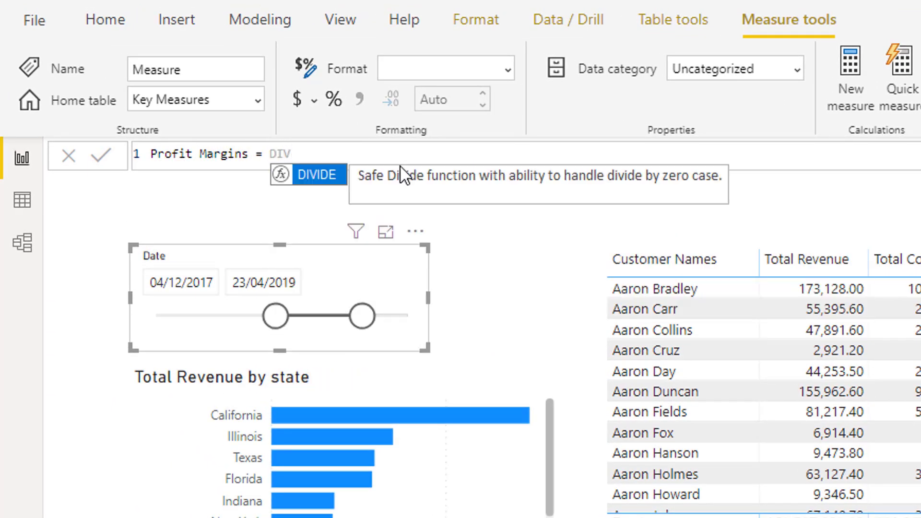
type("IDE( [Tot")
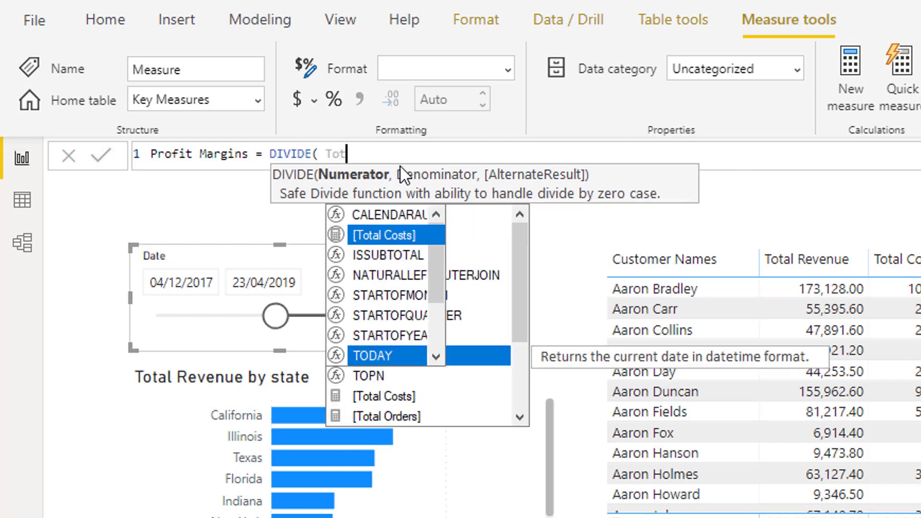
key("Down")
key("Down")
key("Tab")
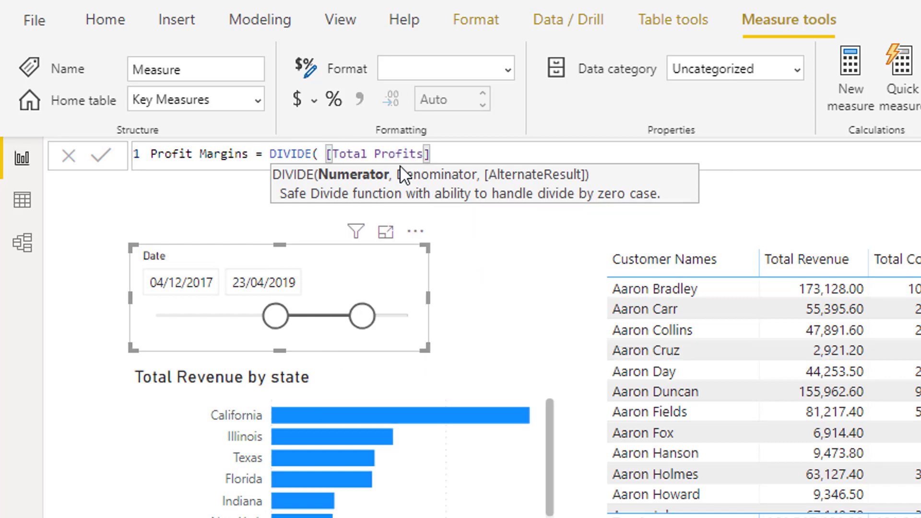
type(", Tot")
key("Down")
key("Down")
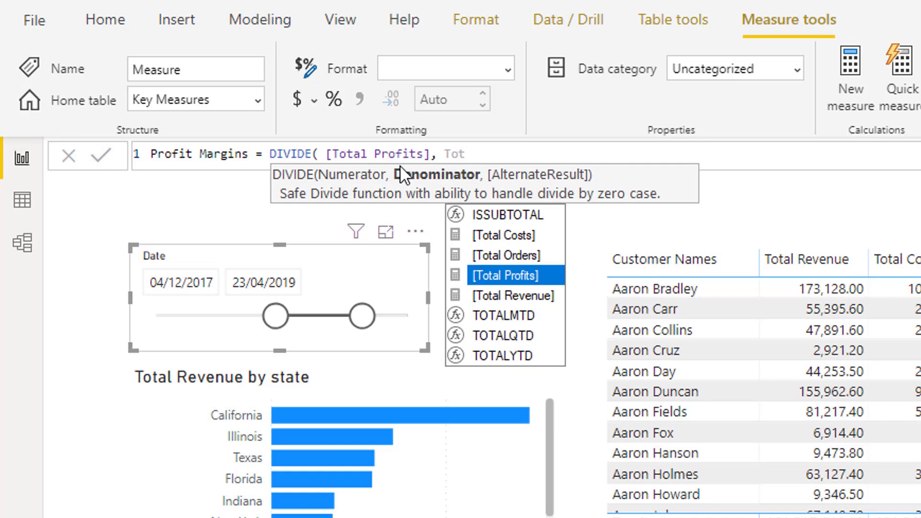
key("Down")
key("Tab")
type(", 0 )")
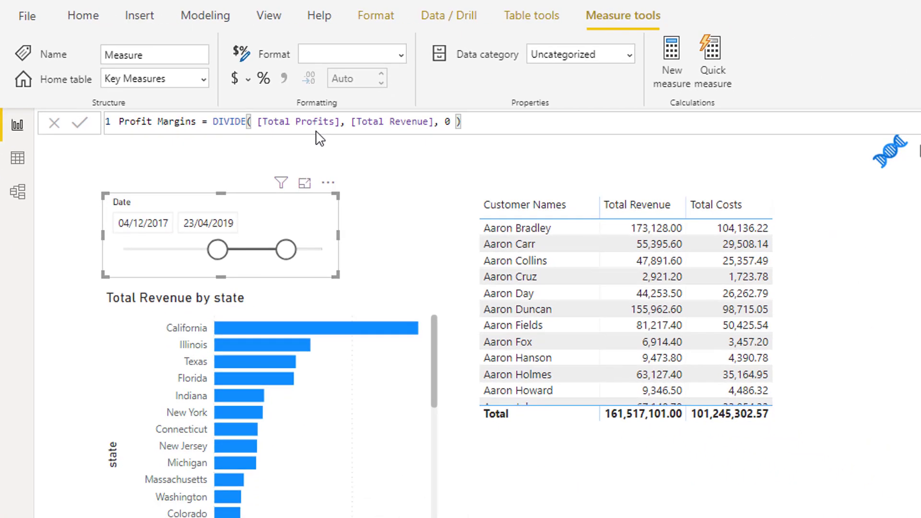
key("Return")
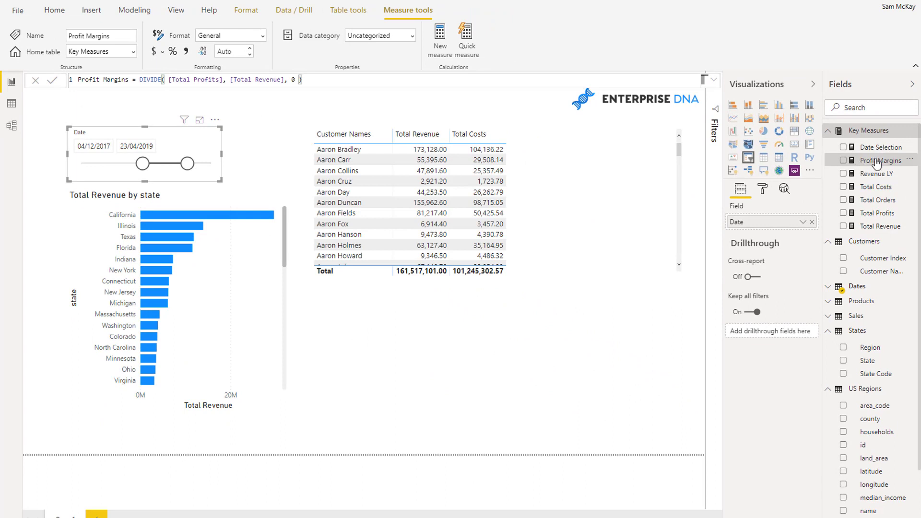
Add Profit Margins to the customer table and format it as a percentage with 1 decimal place
left_click_drag(877, 163, 560, 200)
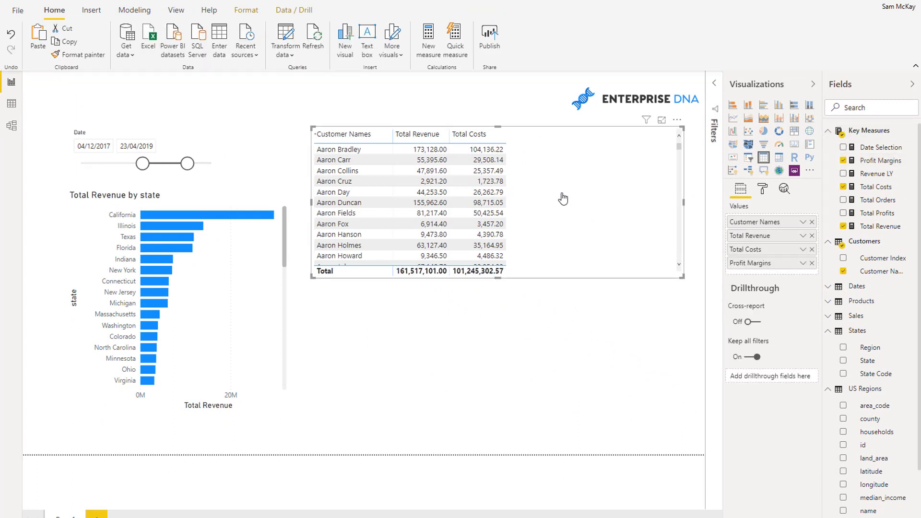
left_click(865, 163)
left_click(349, 10)
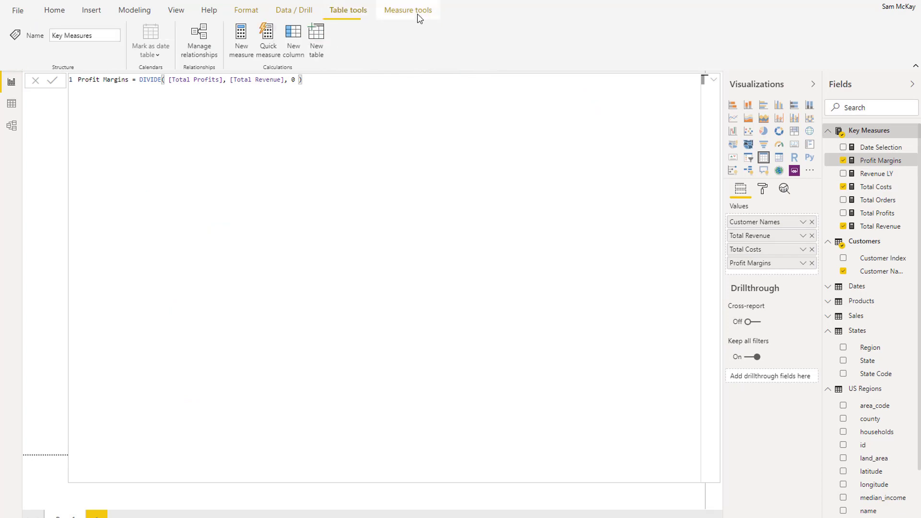
left_click(407, 10)
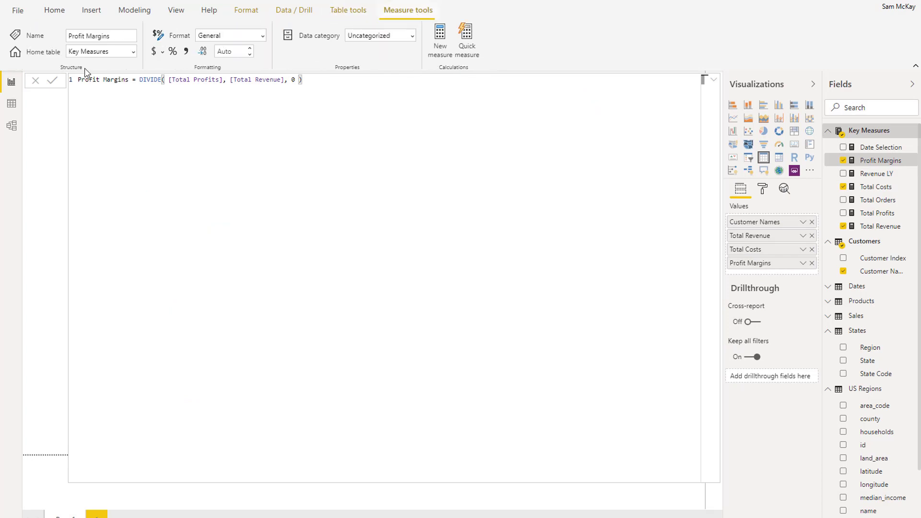
double_click(226, 51)
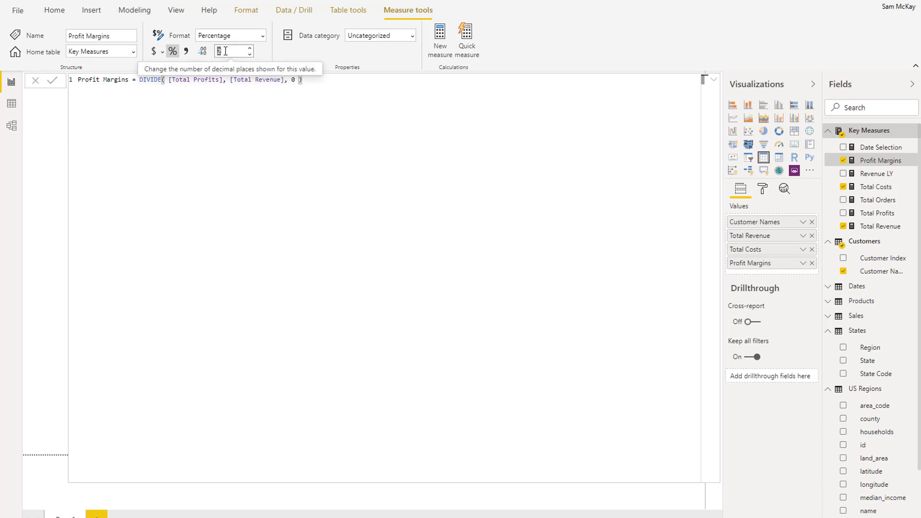
key("Return")
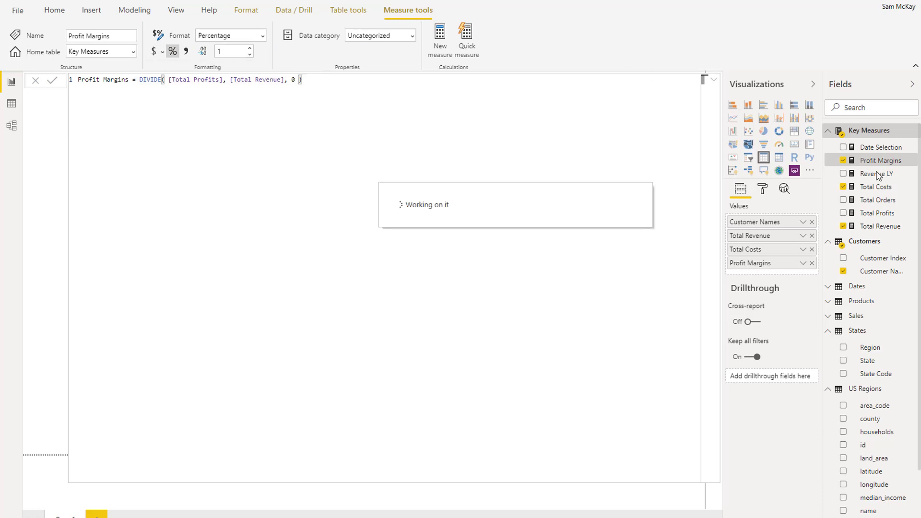
Widen the Profit Margins column and slightly shorten the table visual
left_click(875, 174)
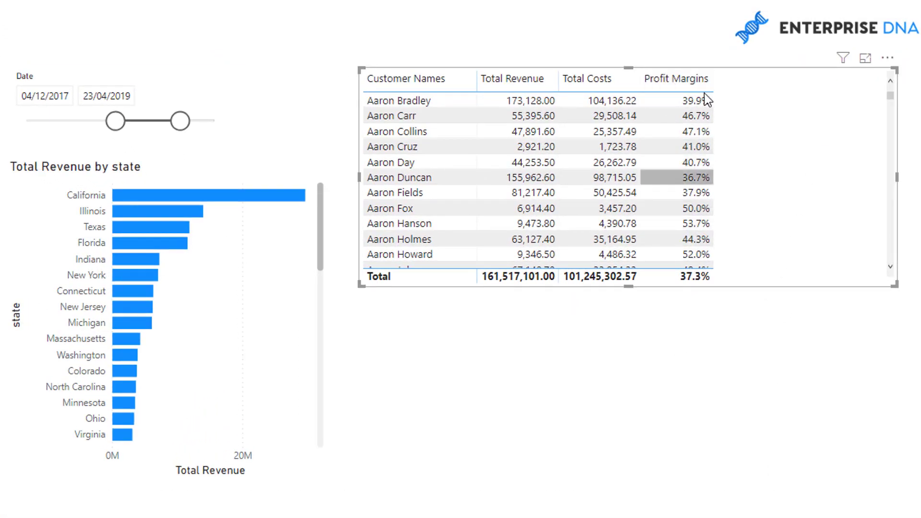
mouse_move(714, 78)
left_mouse_down()
mouse_move(748, 78)
mouse_move(727, 79)
left_mouse_up()
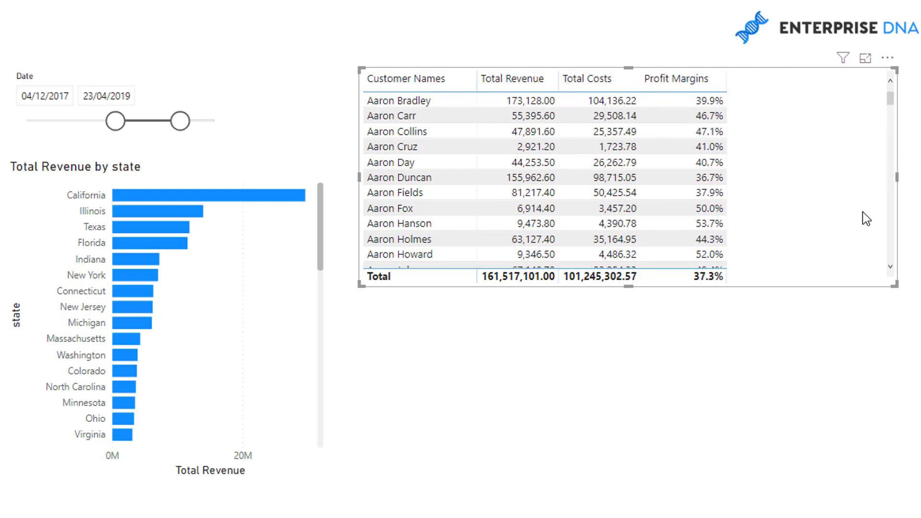
left_click_drag(896, 288, 897, 277)
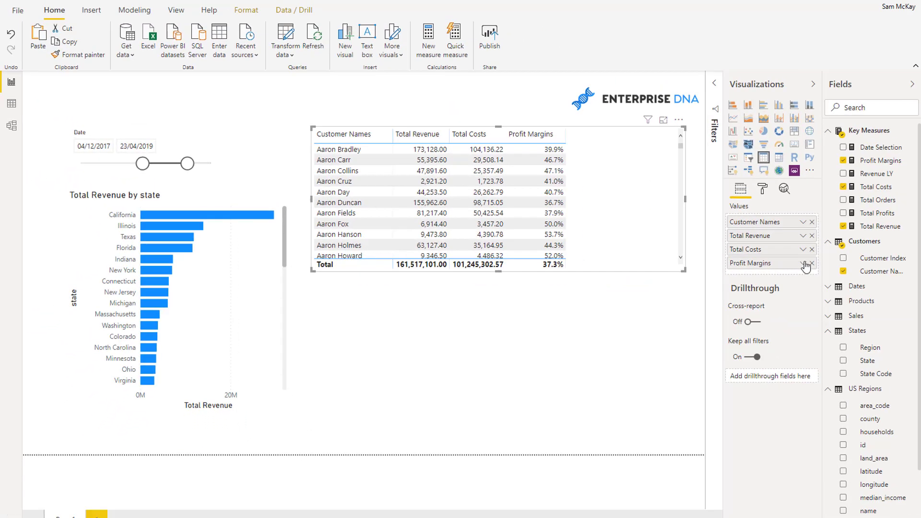
Re-add Profit Margins to the table and apply a default background colour scale to it
left_click(812, 263)
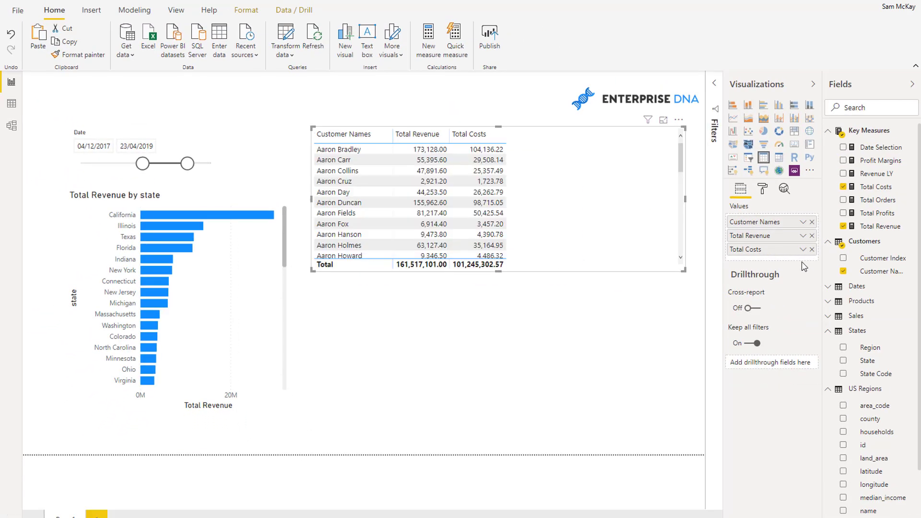
left_click_drag(873, 163, 812, 263)
left_click(803, 263)
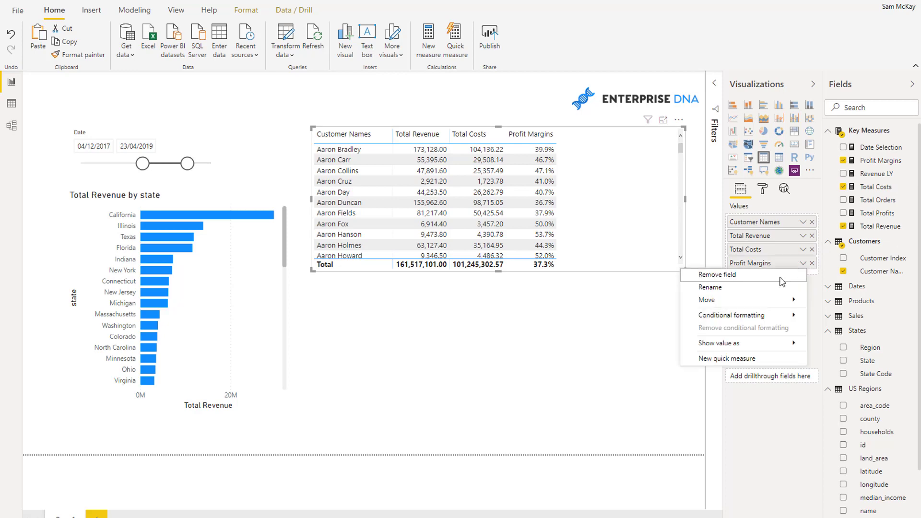
mouse_move(791, 311)
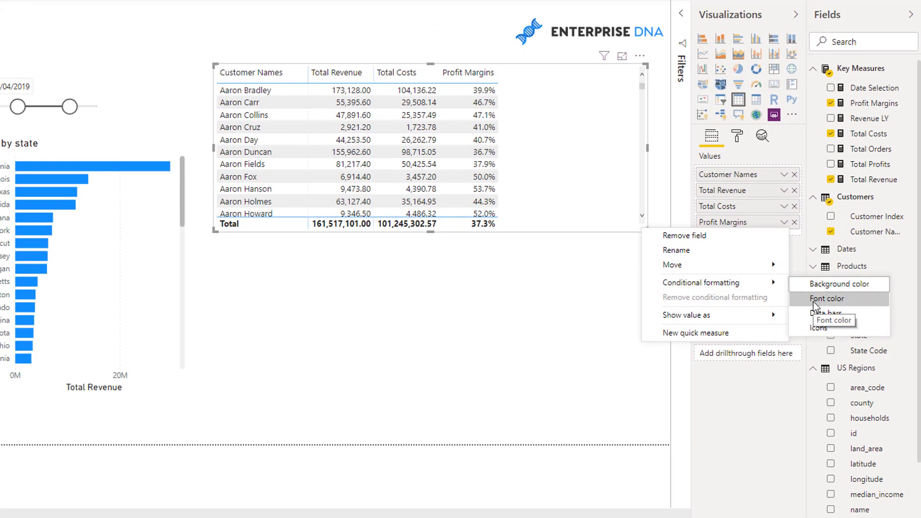
left_click(825, 284)
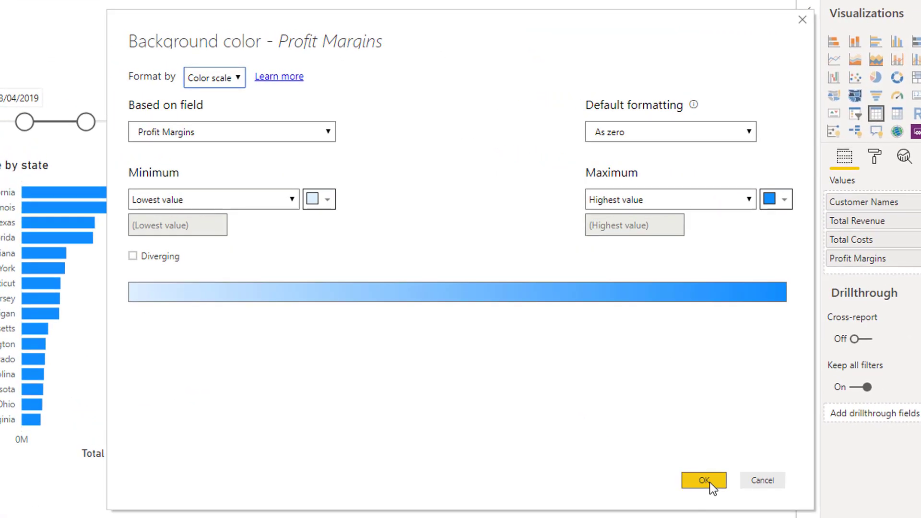
left_click(597, 412)
Sort customers by Profit Margins descending, widen the column slightly and realign the table
scroll(655, 182, "down", 10)
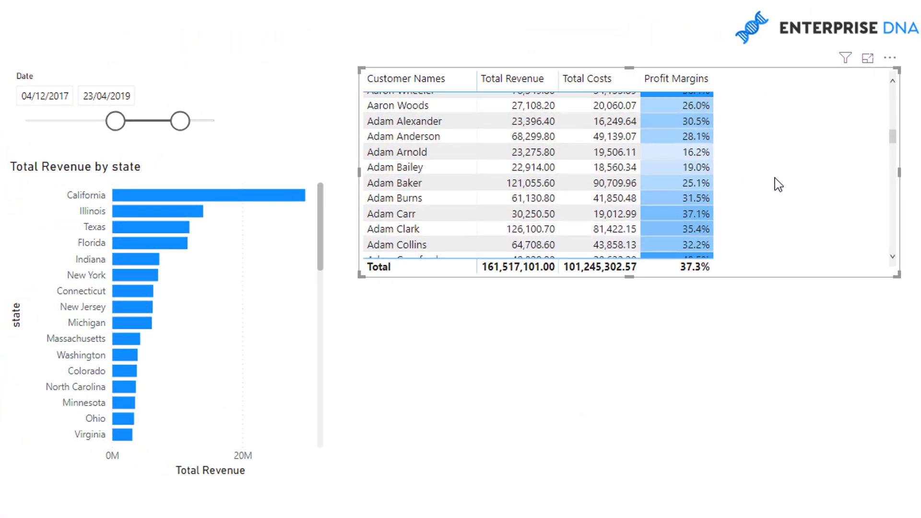
left_click(655, 79)
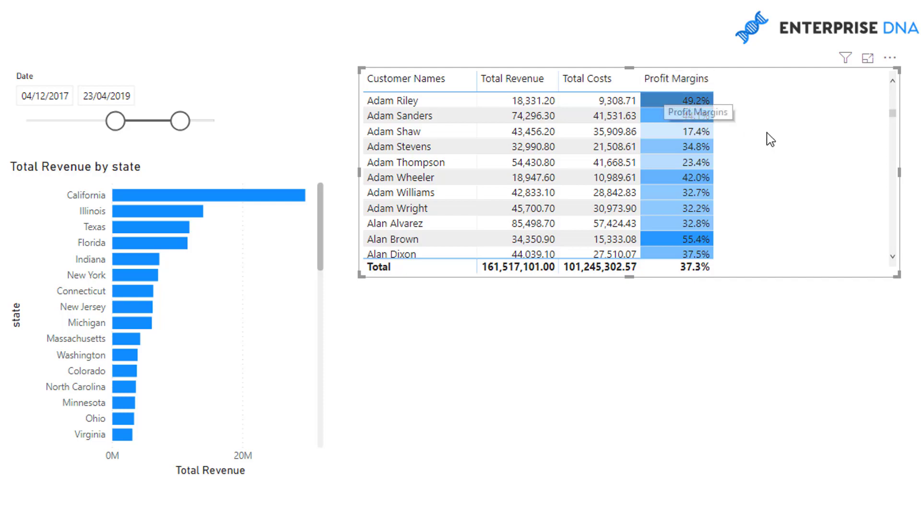
scroll(762, 155, "down", 15)
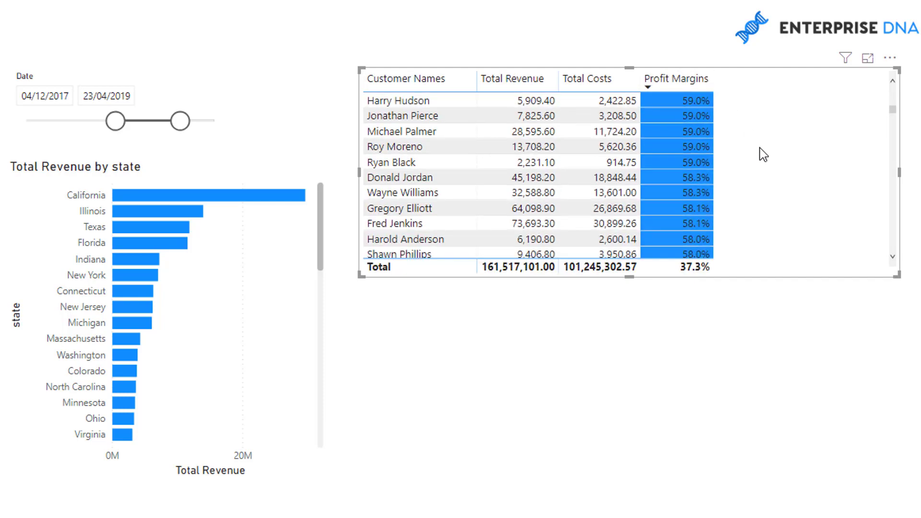
scroll(763, 155, "up", 1)
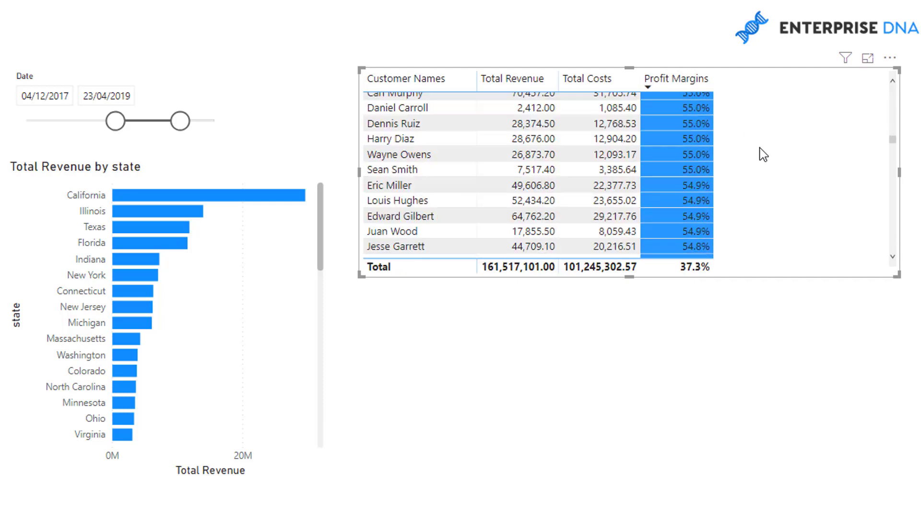
mouse_move(713, 81)
left_mouse_down()
mouse_move(734, 82)
mouse_move(719, 84)
left_mouse_up()
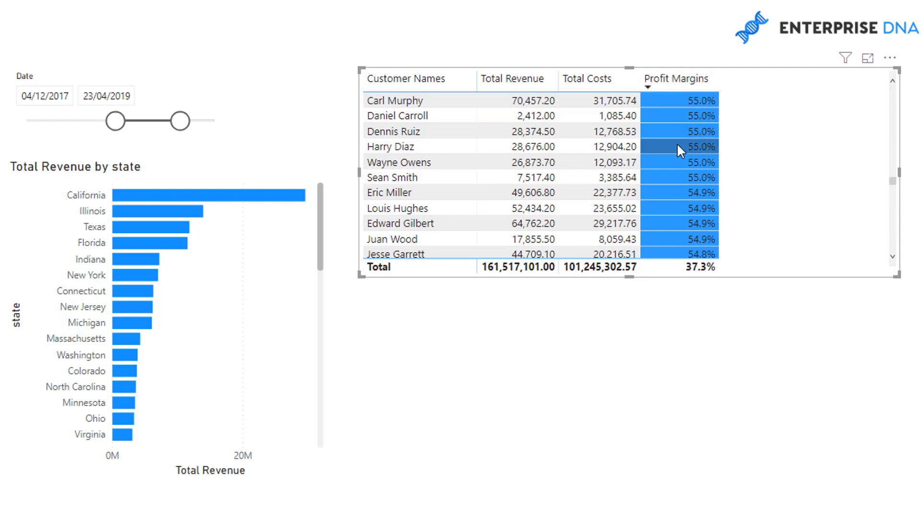
scroll(677, 143, "down", 10)
scroll(677, 143, "down", 15)
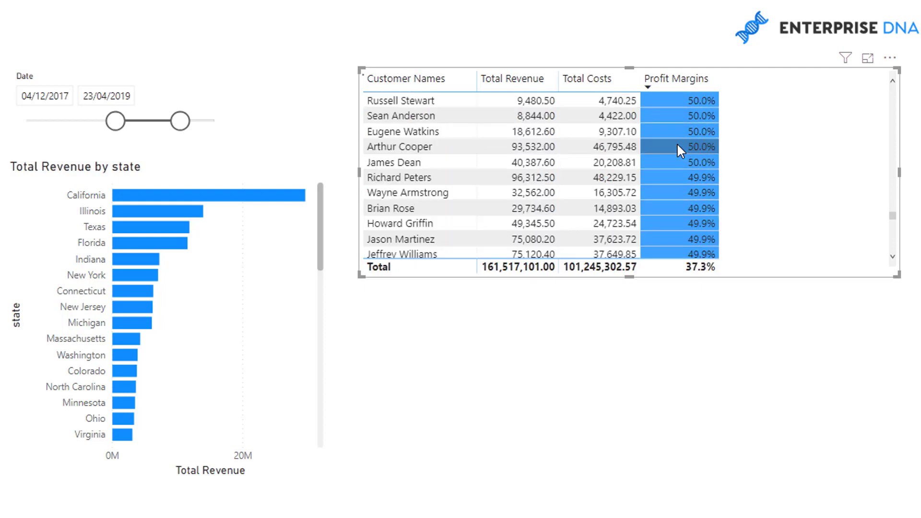
scroll(677, 143, "up", 10)
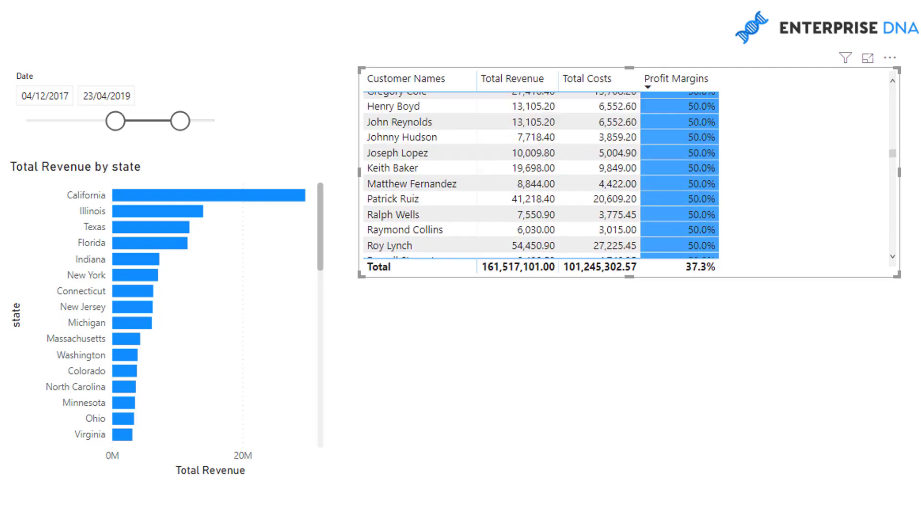
left_click_drag(889, 151, 897, 82)
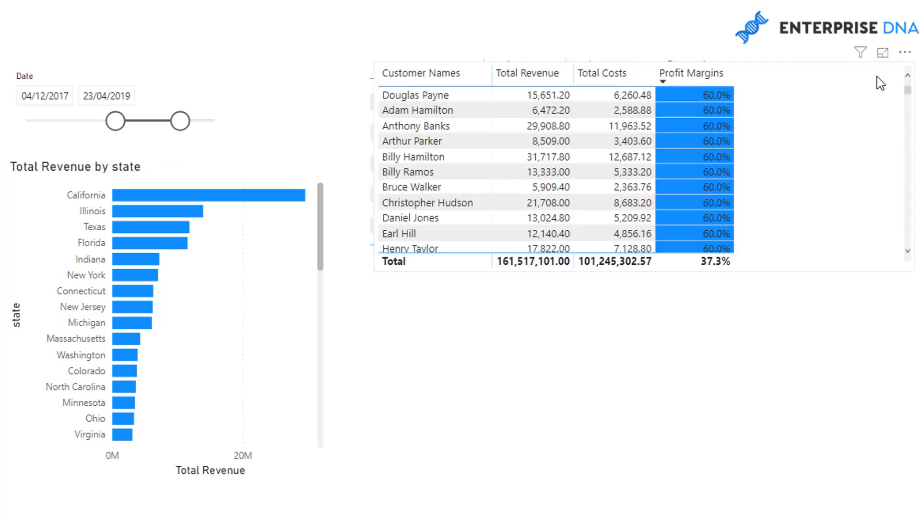
Move the pasted table copy below, drop Total Costs and Total Revenue, and make it a sized bar chart
left_click_drag(893, 84, 881, 265)
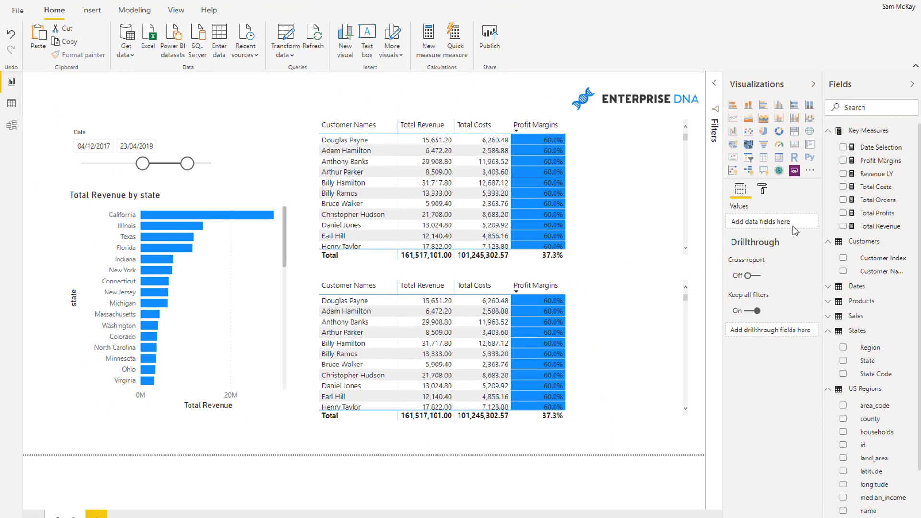
left_click(609, 289)
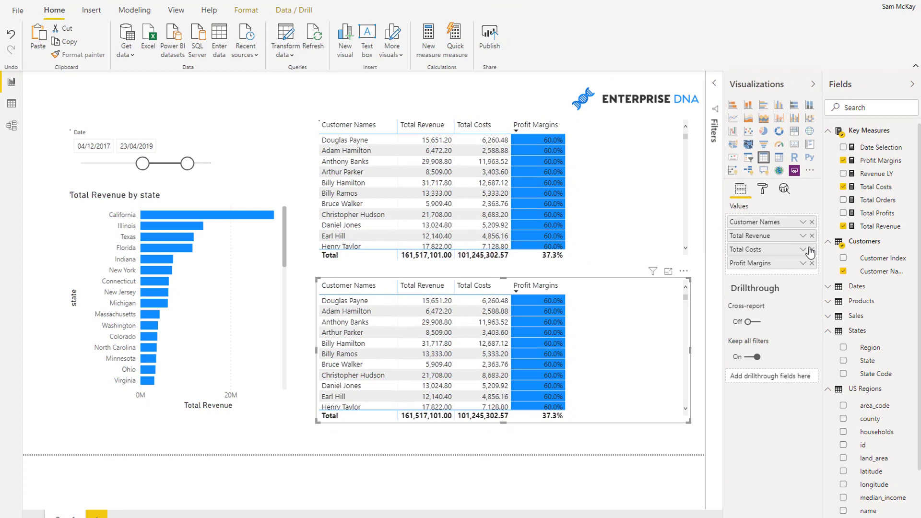
left_click(812, 250)
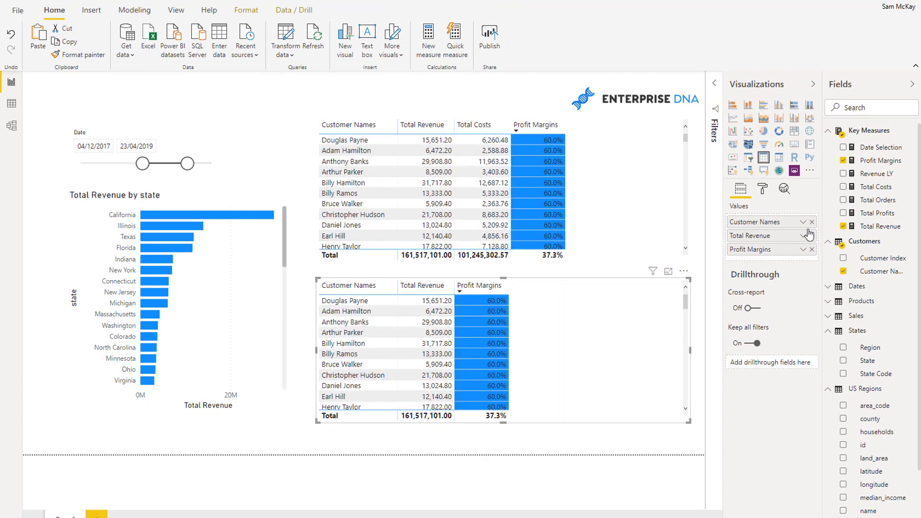
left_click(813, 236)
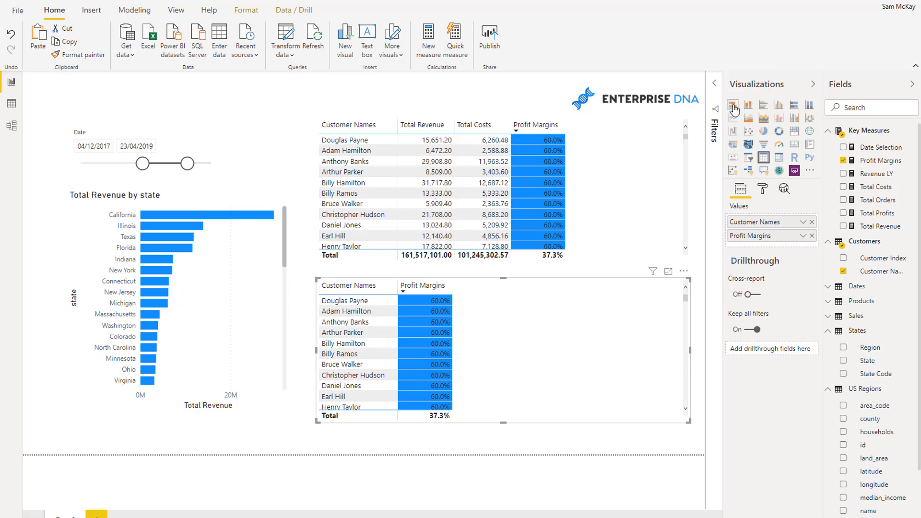
left_click(733, 106)
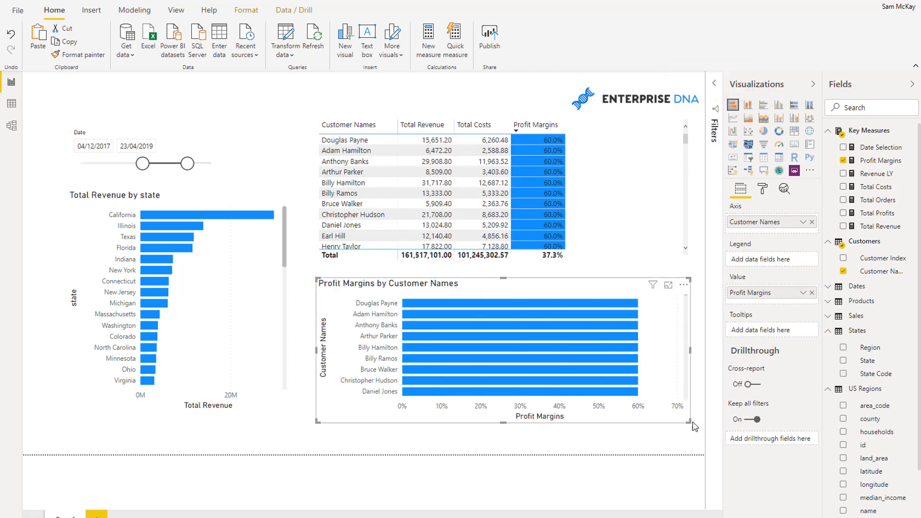
left_click_drag(692, 422, 673, 413)
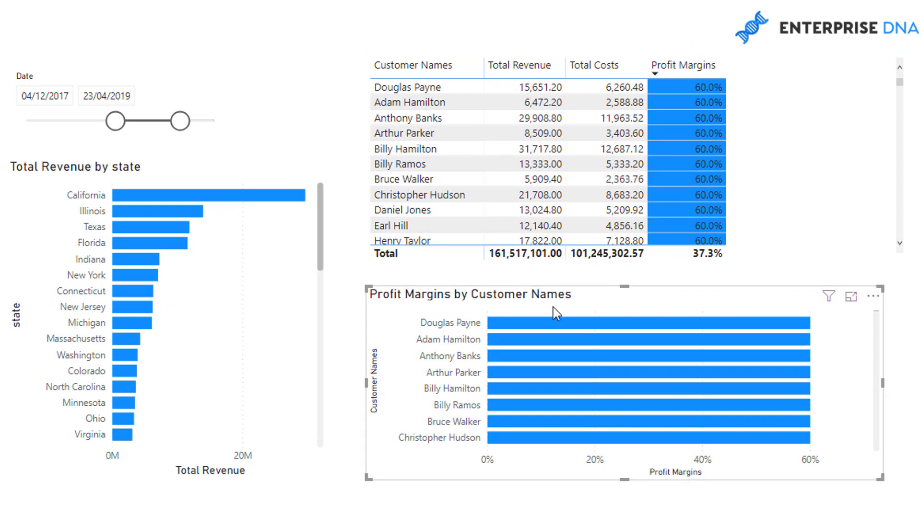
scroll(457, 326, "down", 10)
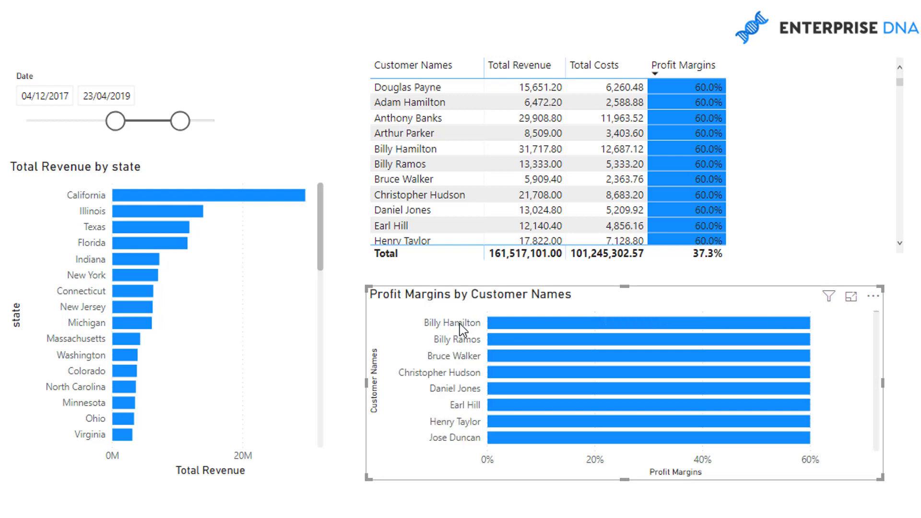
scroll(459, 324, "down", 9)
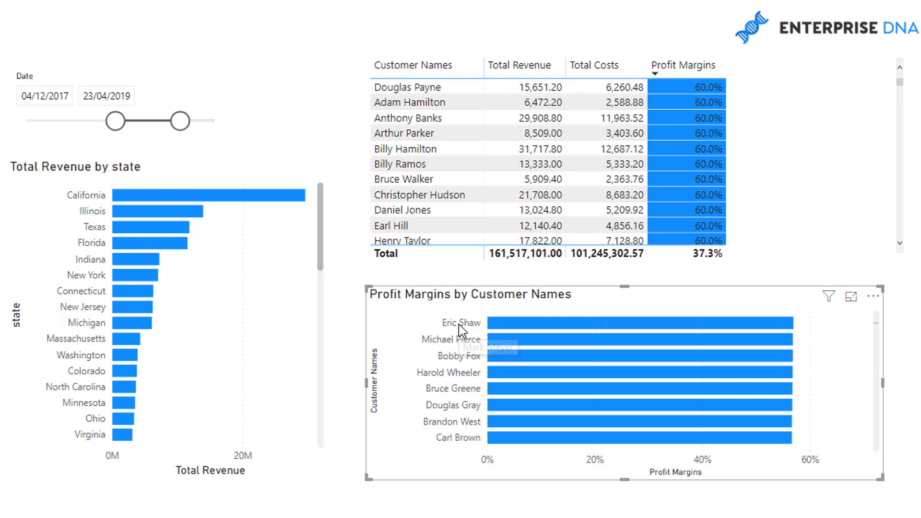
scroll(458, 324, "down", 3)
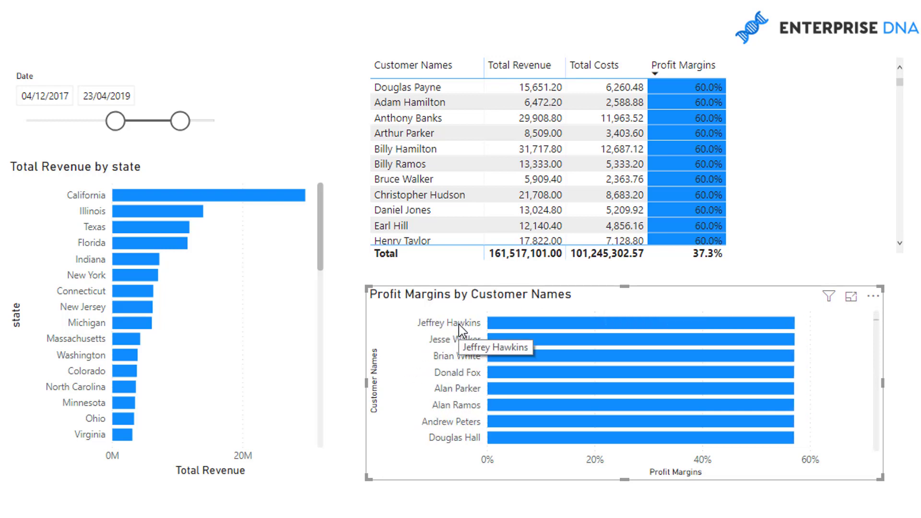
scroll(459, 324, "up", 15)
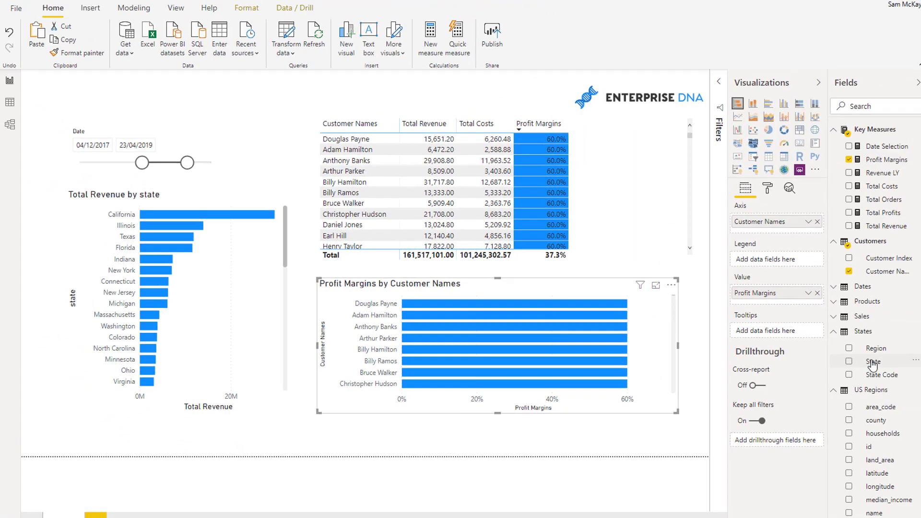
Switch the chart's axis from Customer Names to State and make the chart taller
left_click_drag(872, 363, 782, 235)
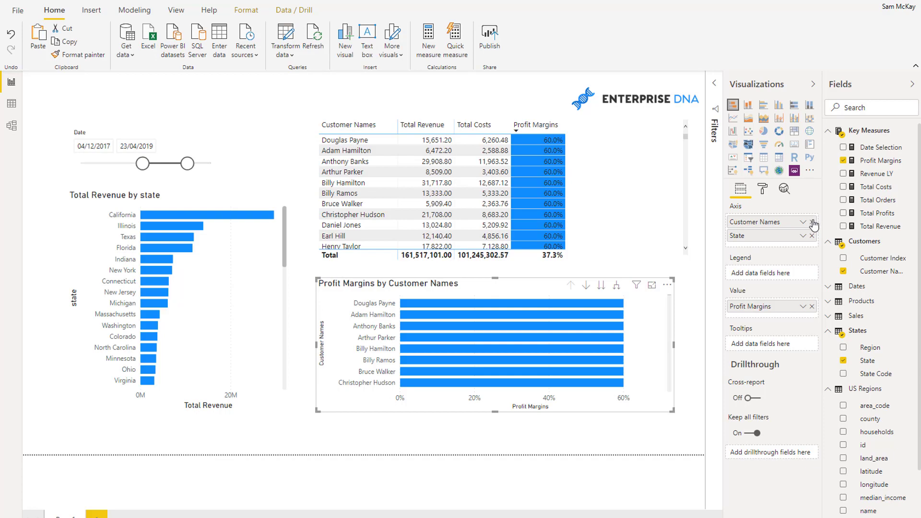
left_click(811, 221)
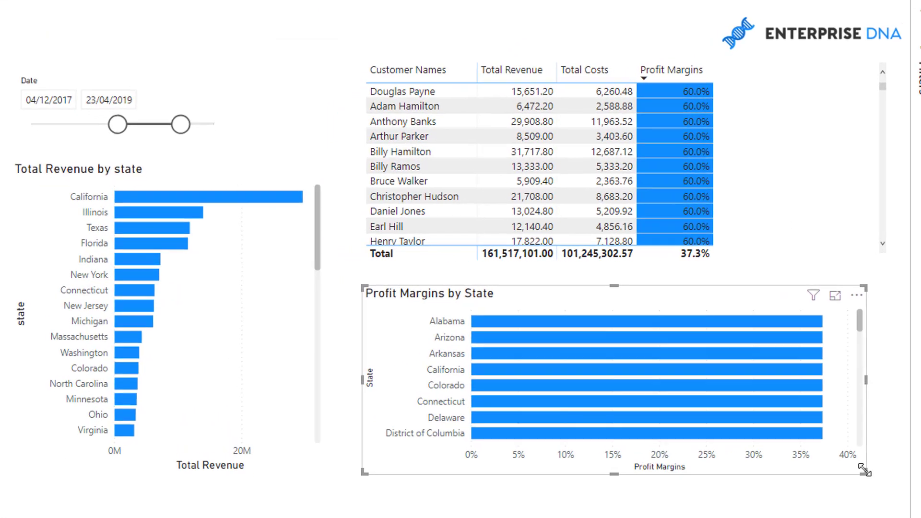
left_click_drag(710, 422, 717, 443)
scroll(581, 347, "down", 10)
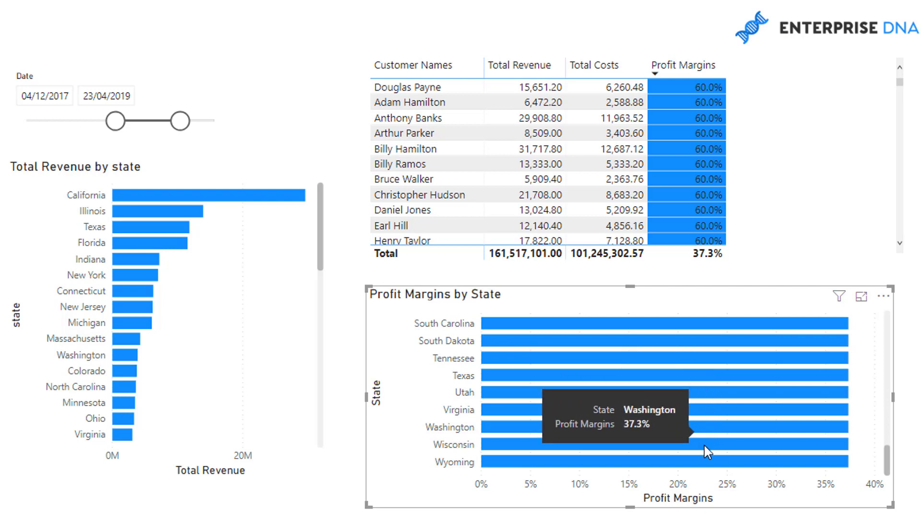
scroll(691, 372, "up", 12)
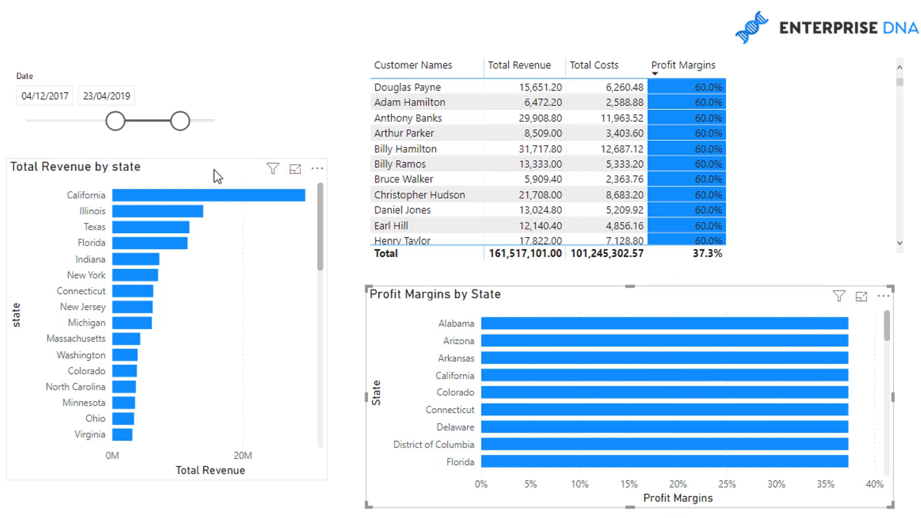
Narrow the Date slicer so the range ends at 03/05/2018
left_click_drag(178, 123, 126, 127)
scroll(733, 343, "down", 2)
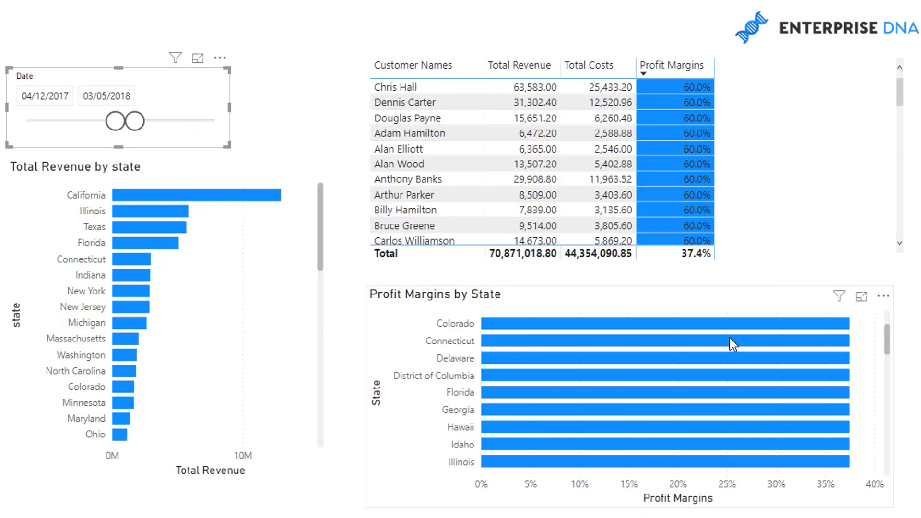
scroll(733, 343, "down", 6)
scroll(732, 343, "up", 8)
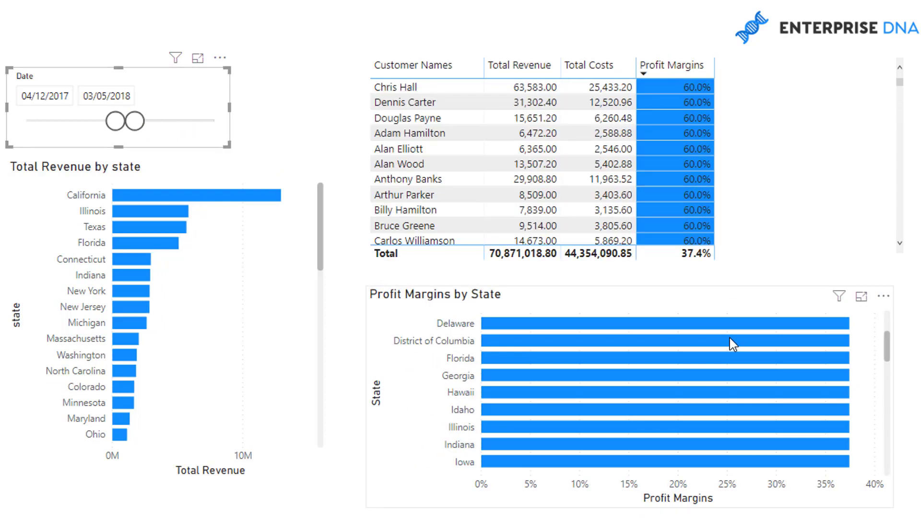
Replace States > State on the chart's axis with the US Regions state field
left_click(734, 288)
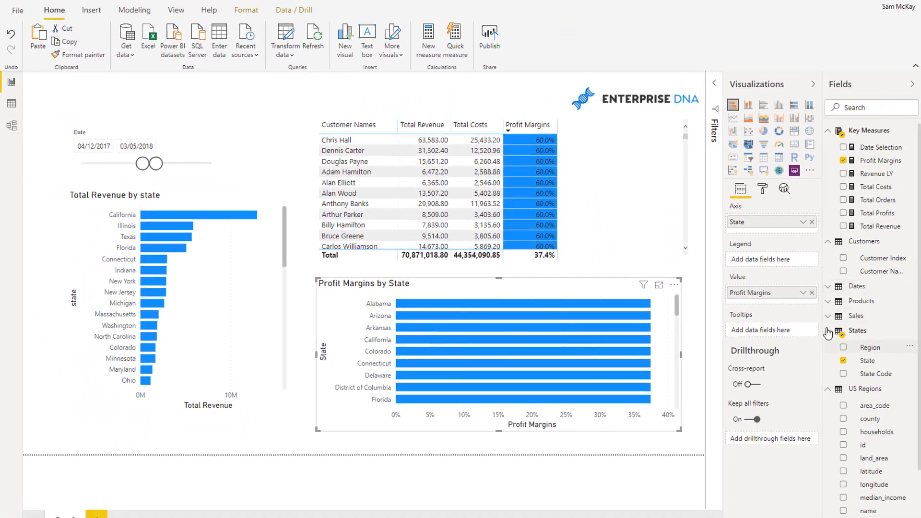
left_click(895, 369)
left_click(828, 331)
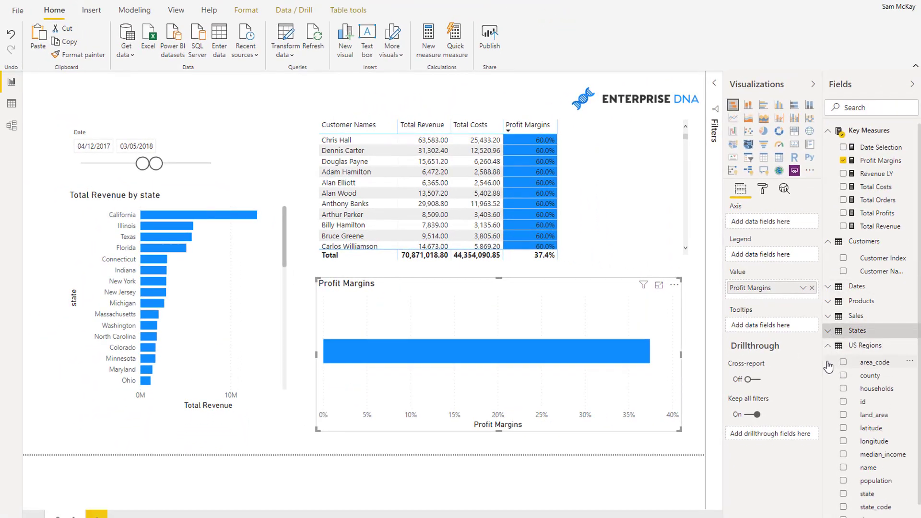
scroll(860, 403, "down", 1)
left_click_drag(873, 475, 771, 229)
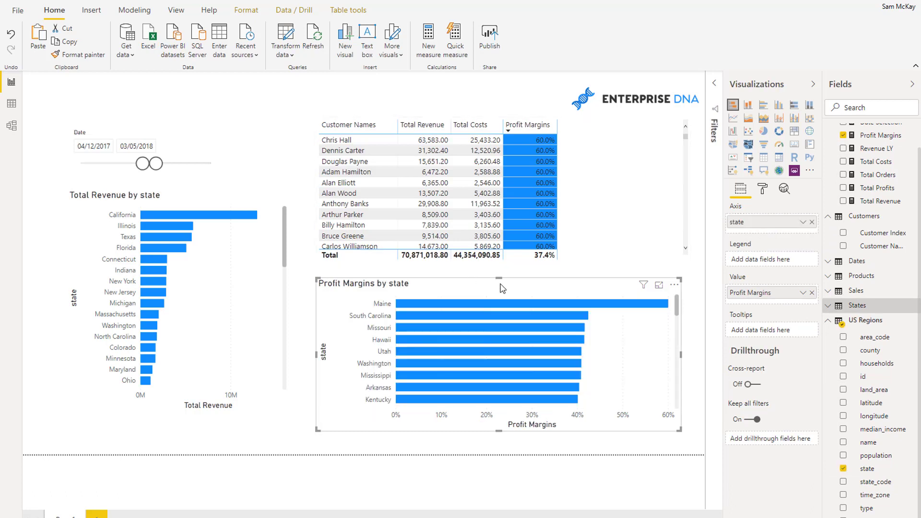
Hide the States table from report view in the model diagram, then return to the report
left_click(21, 123)
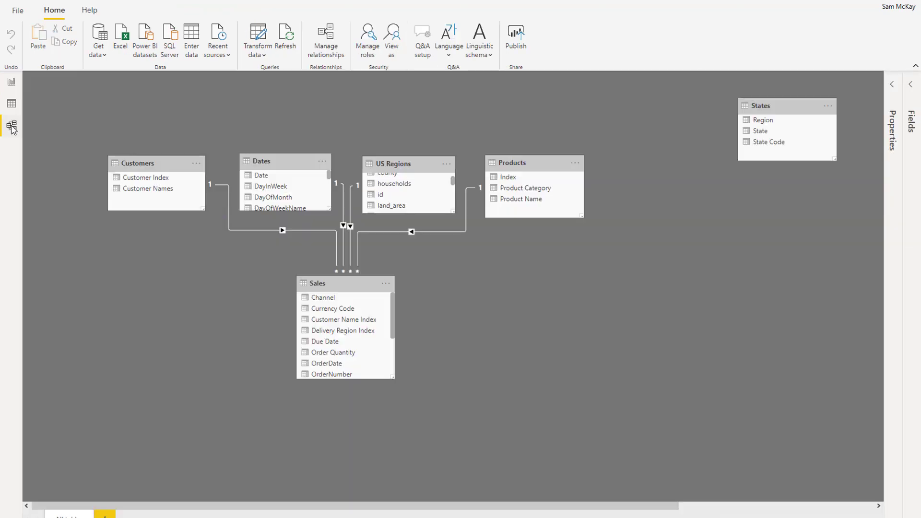
left_click_drag(763, 107, 765, 140)
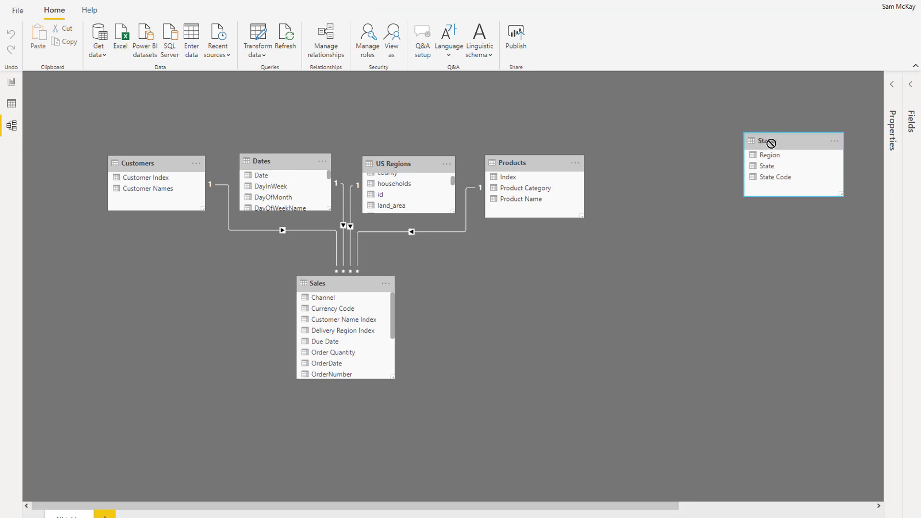
right_click(762, 133)
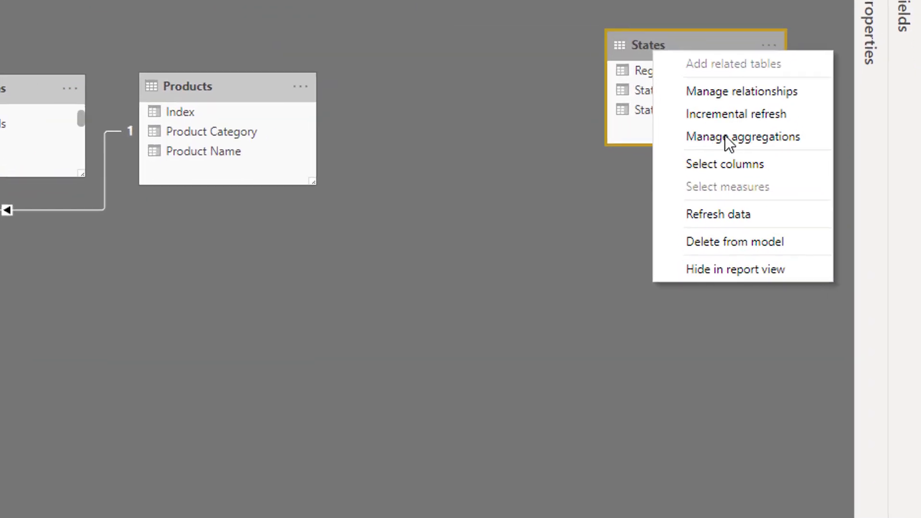
left_click(804, 265)
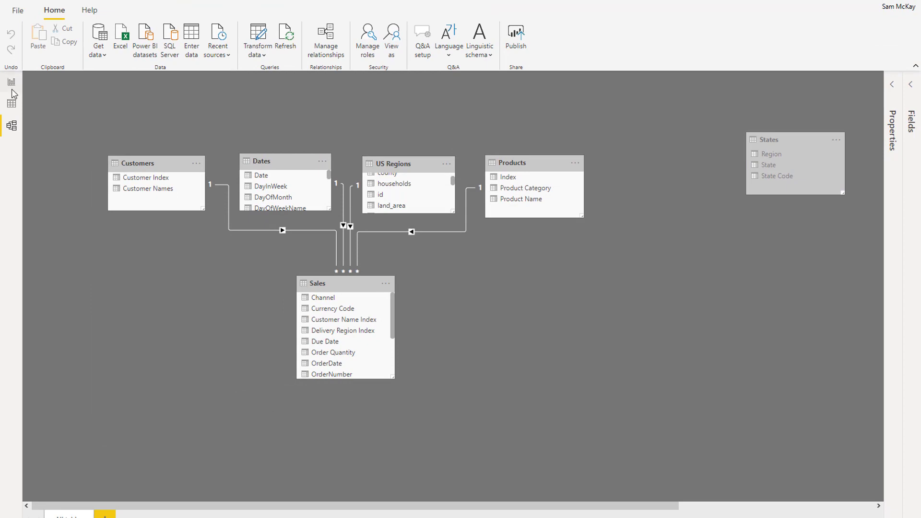
left_click(11, 80)
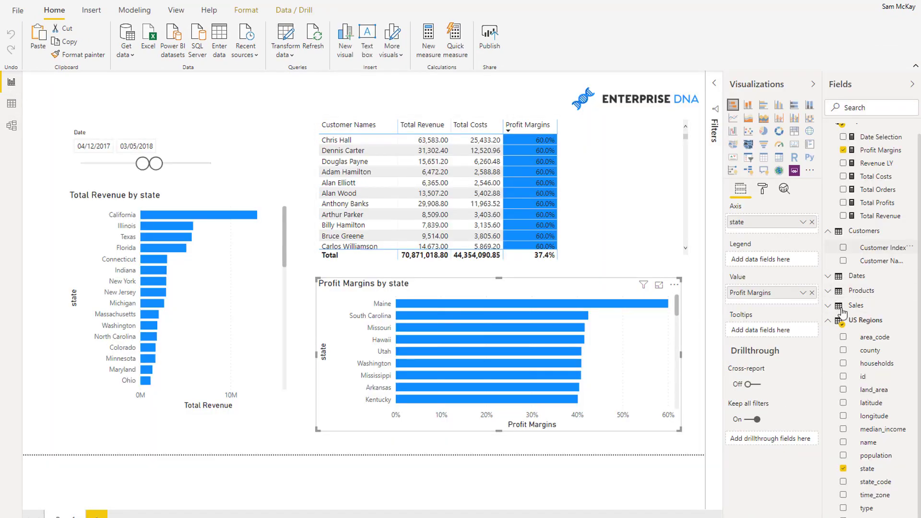
Collapse the Customers and Key Measures field lists and move the profit margins chart slightly up
left_click(829, 231)
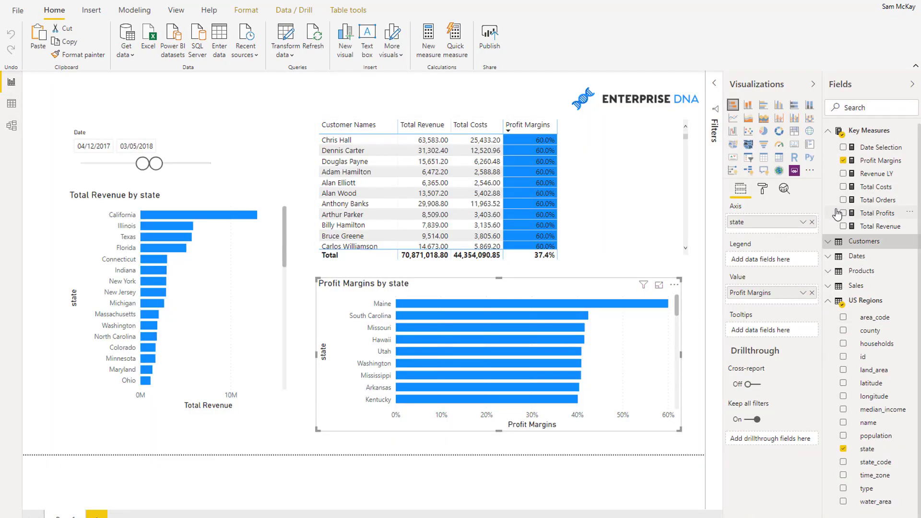
left_click(829, 130)
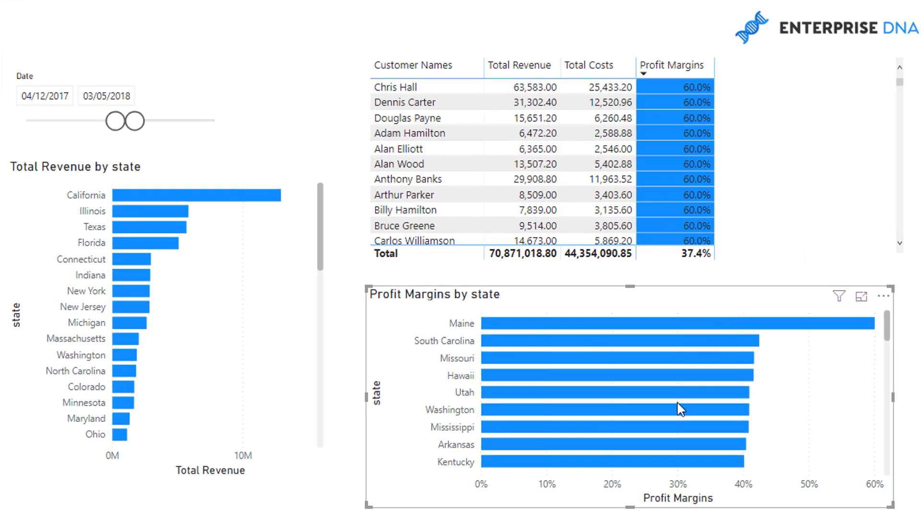
scroll(669, 441, "down", 10)
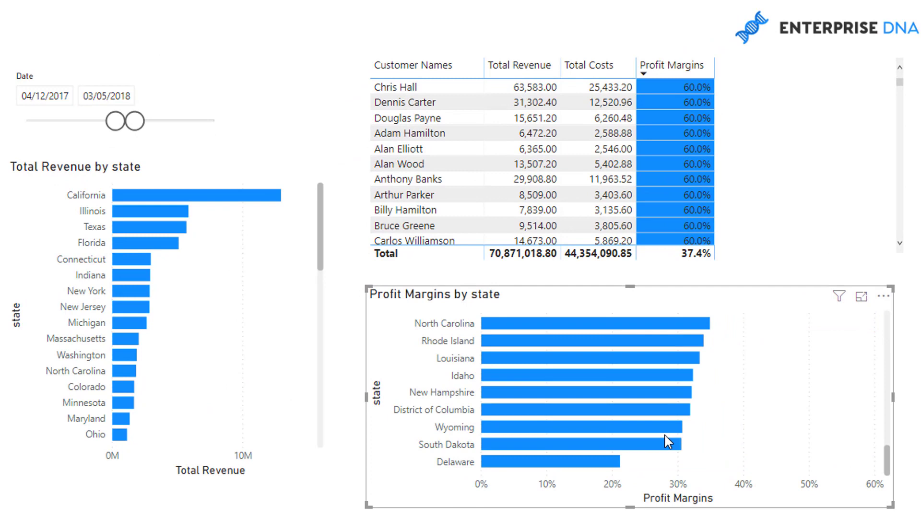
scroll(668, 441, "up", 8)
scroll(668, 442, "up", 2)
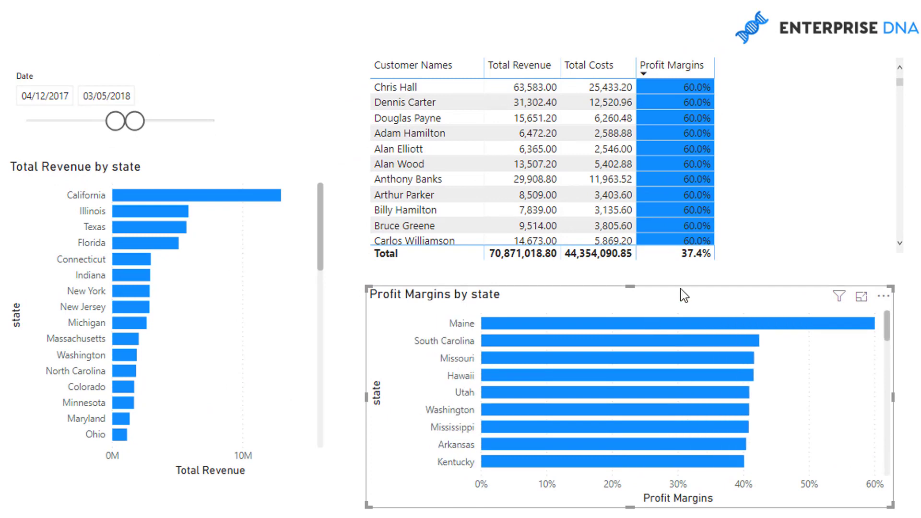
left_click_drag(683, 300, 683, 294)
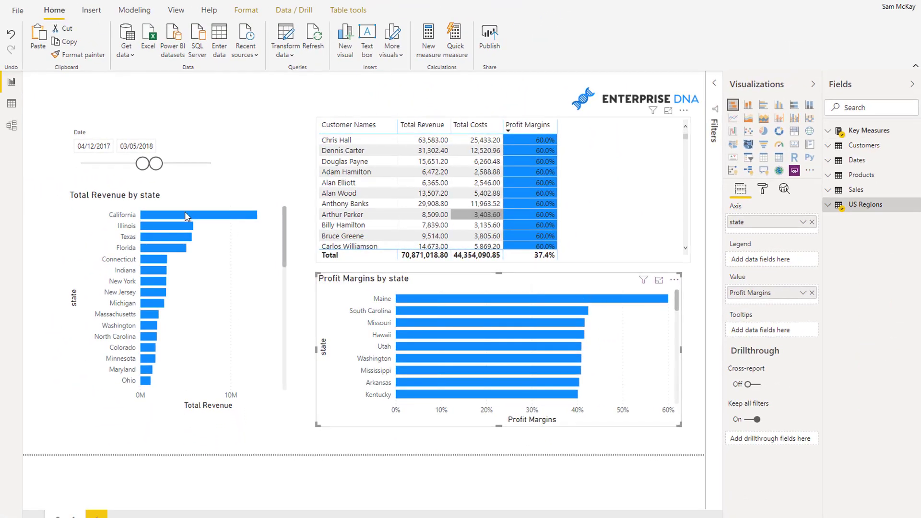
Glance at the model diagram, then go back to the report page
left_click(11, 127)
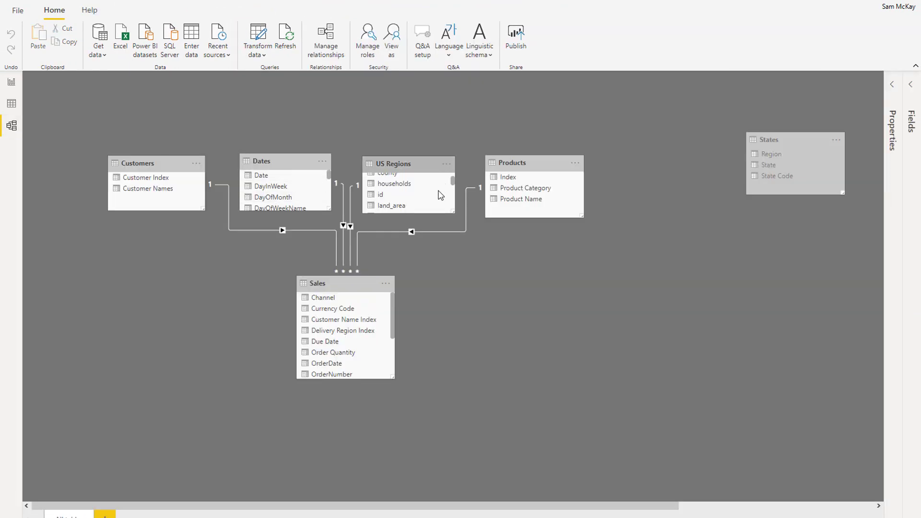
left_click(12, 82)
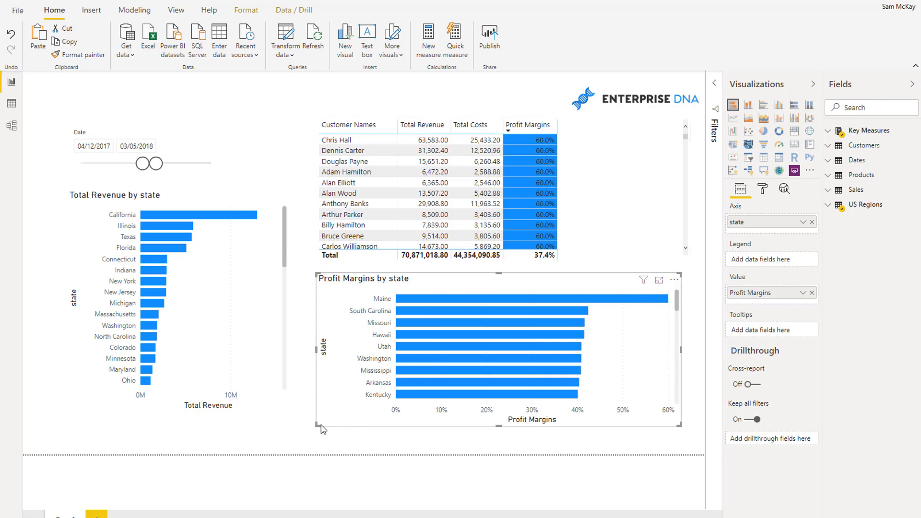
Shorten the Profit Margins by state chart and widen it to align with the customer table
left_click_drag(317, 425, 319, 414)
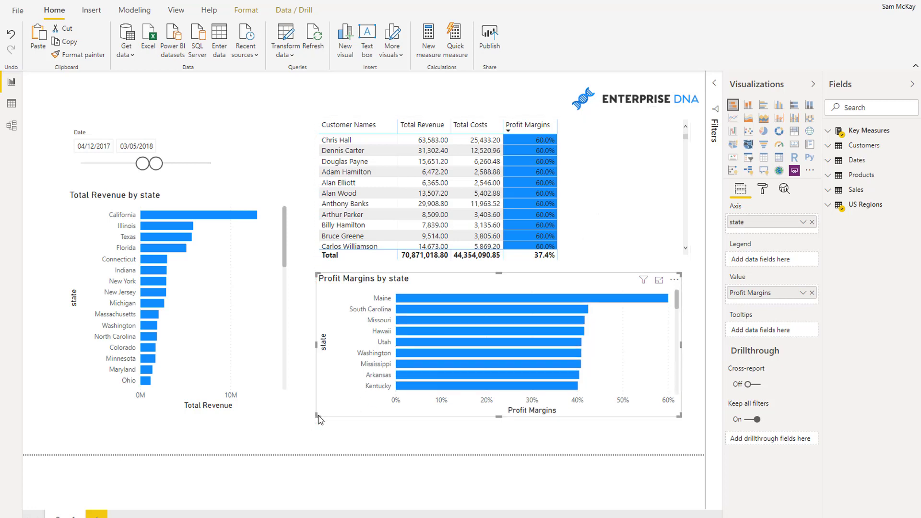
left_click_drag(677, 415, 691, 419)
left_click(691, 418)
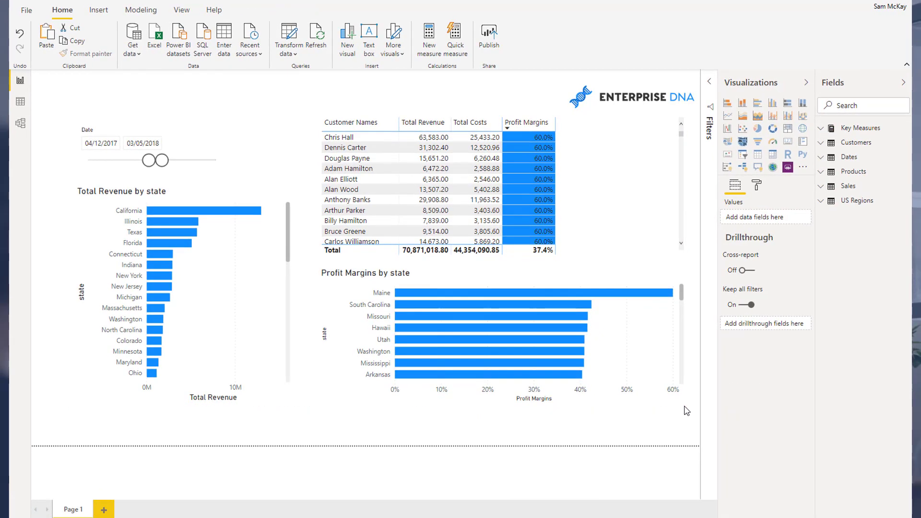